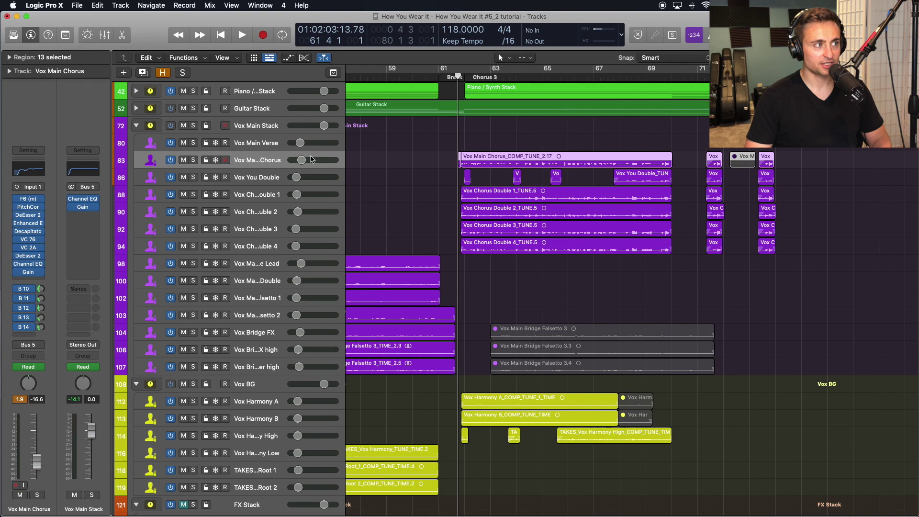
- Add a Bus 20 send to the Vox Main Chorus strip, creating the Aux 4 return
mouse_move(24, 298)
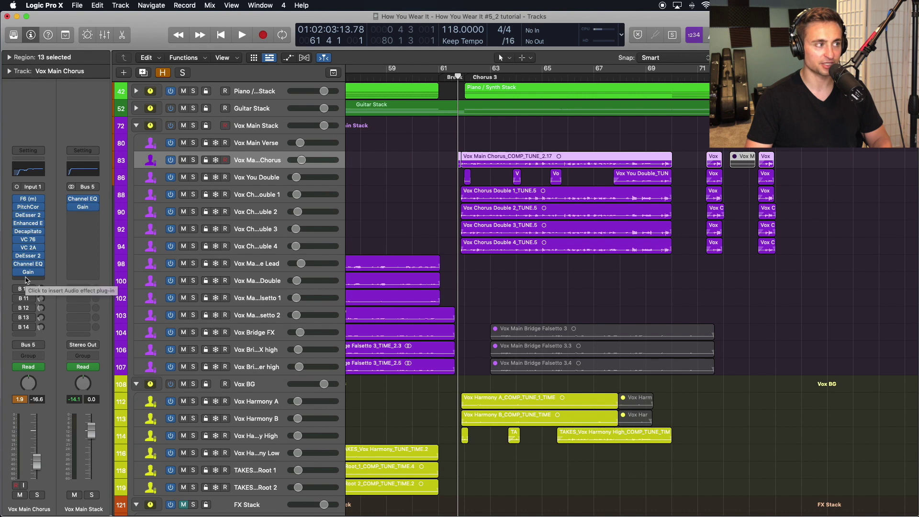
click(31, 336)
mouse_move(32, 349)
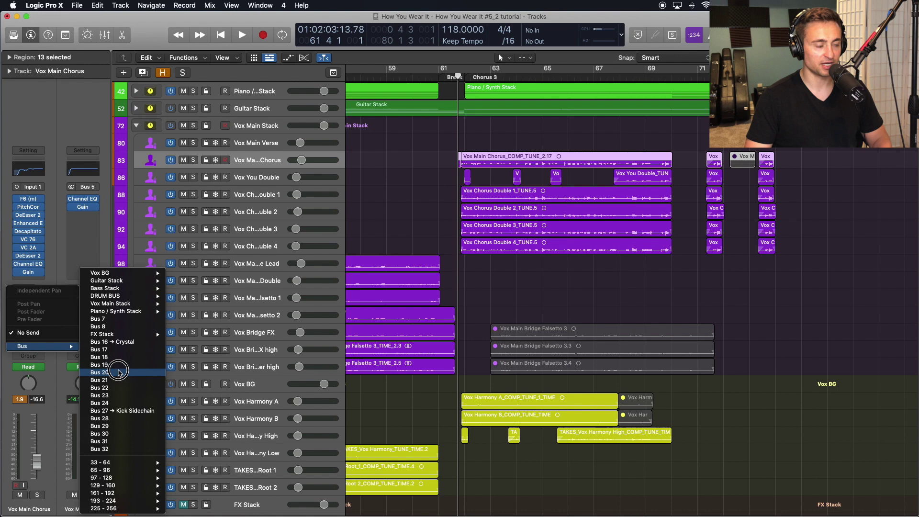
click(118, 372)
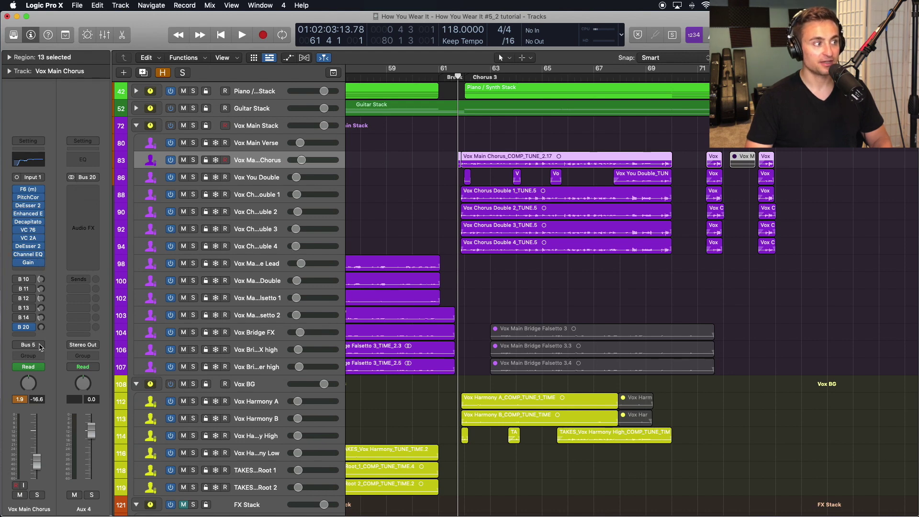
- Switch the Bus 20 send to Post Fader and bring up Aux 4's Audio FX list
click(24, 327)
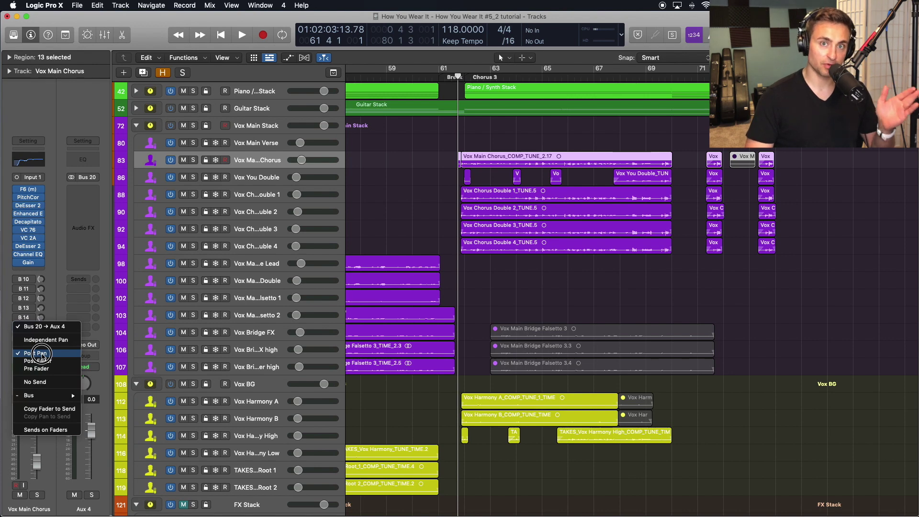
click(41, 353)
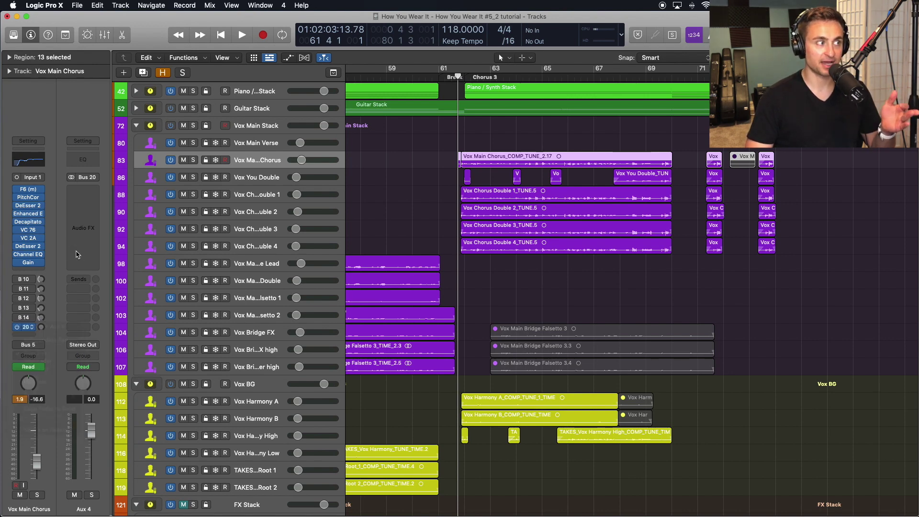
mouse_move(73, 194)
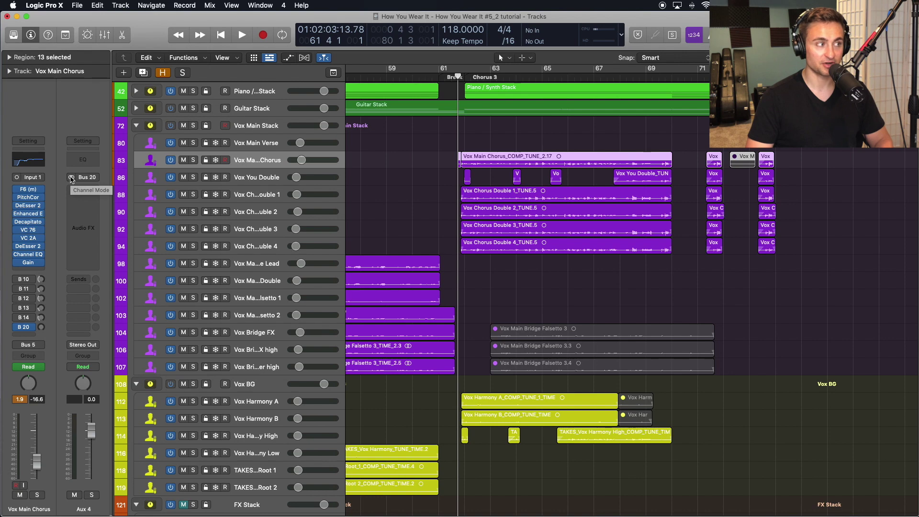
click(24, 327)
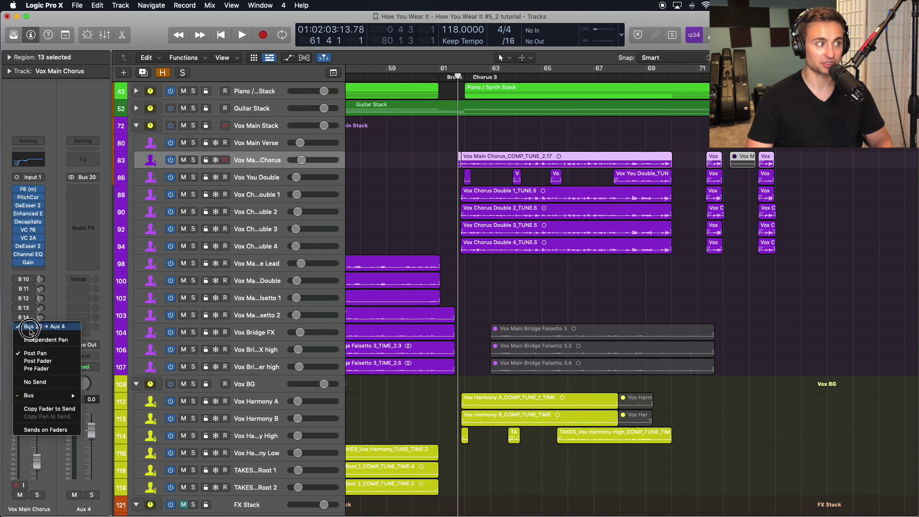
click(35, 361)
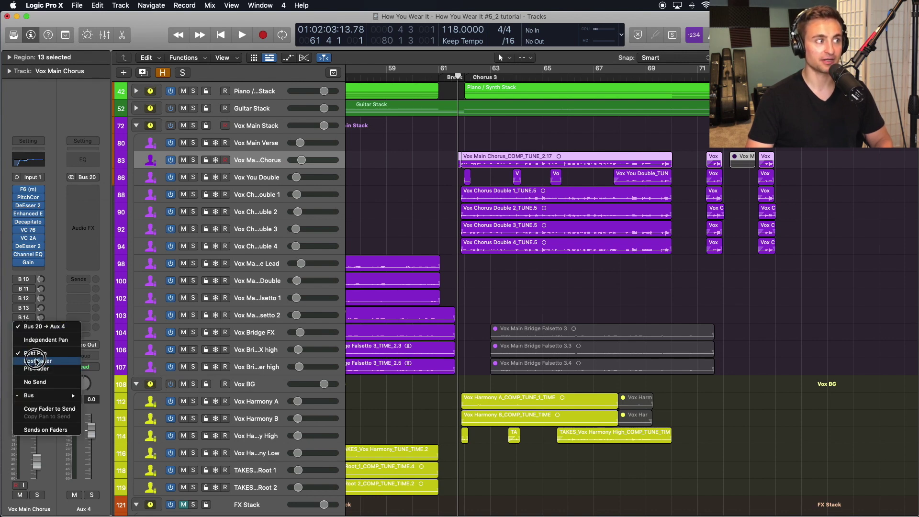
click(83, 194)
mouse_move(87, 225)
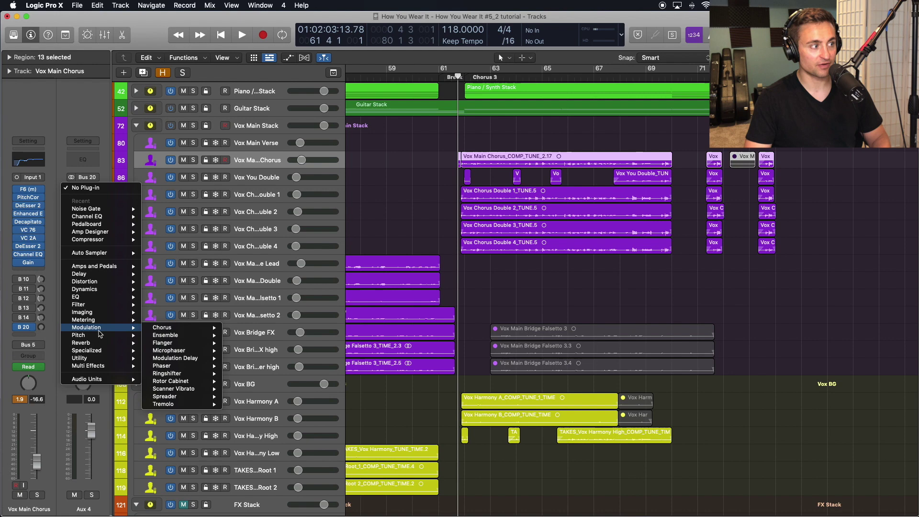
- Insert a stereo ChromaVerb on Aux 4 and raise its Decay from 1.10 s to 5.10 s
mouse_move(98, 349)
mouse_move(151, 345)
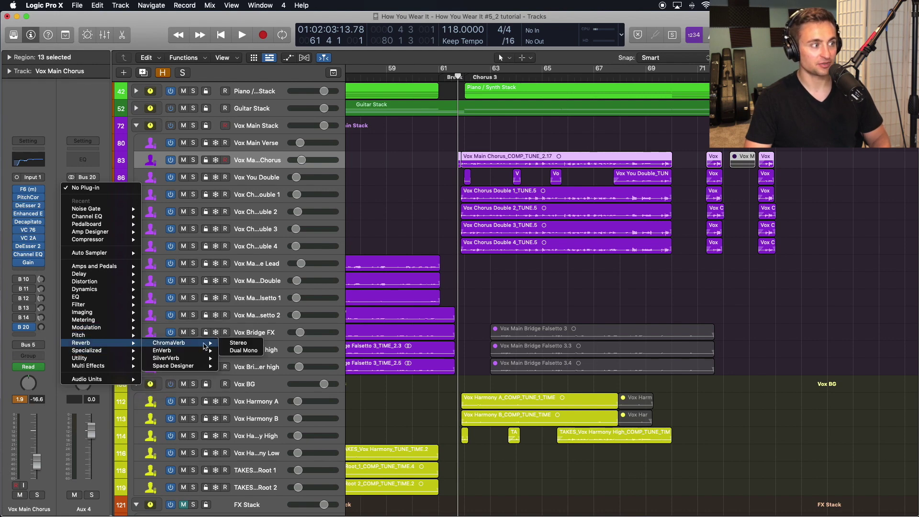
click(208, 344)
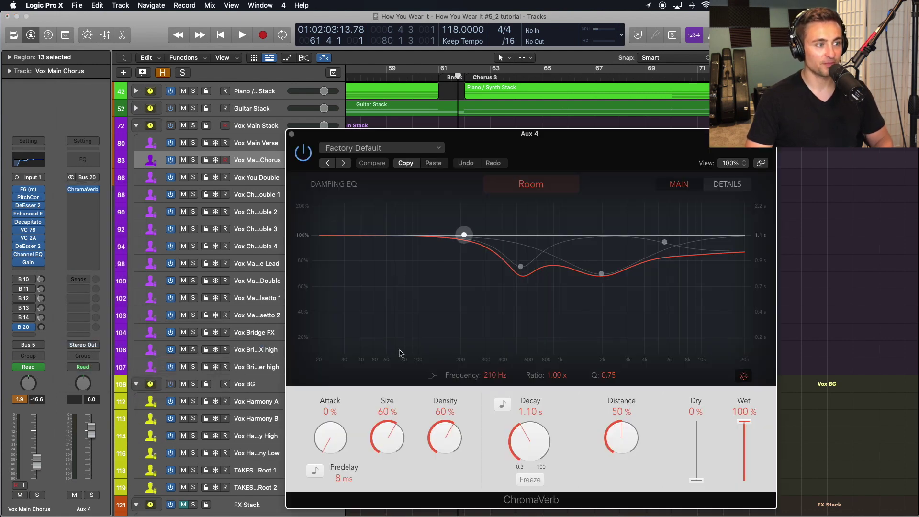
drag(530, 438, 530, 401)
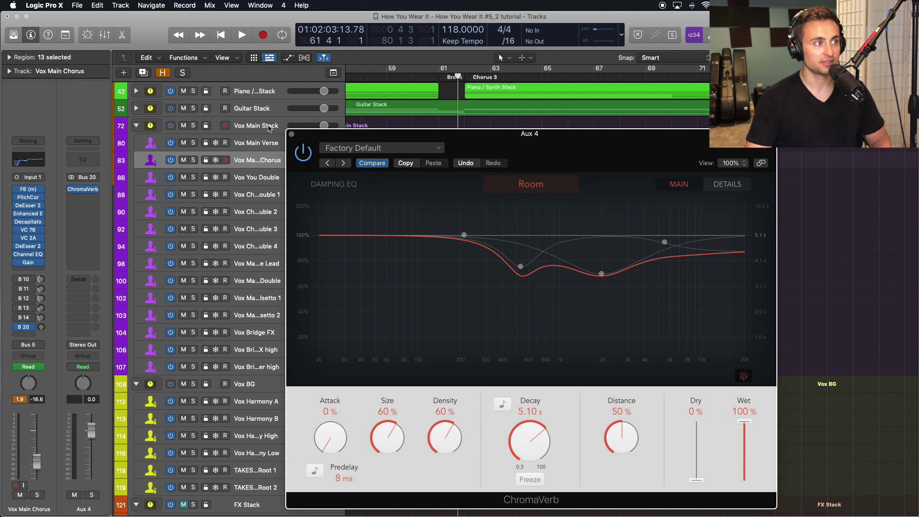
click(292, 135)
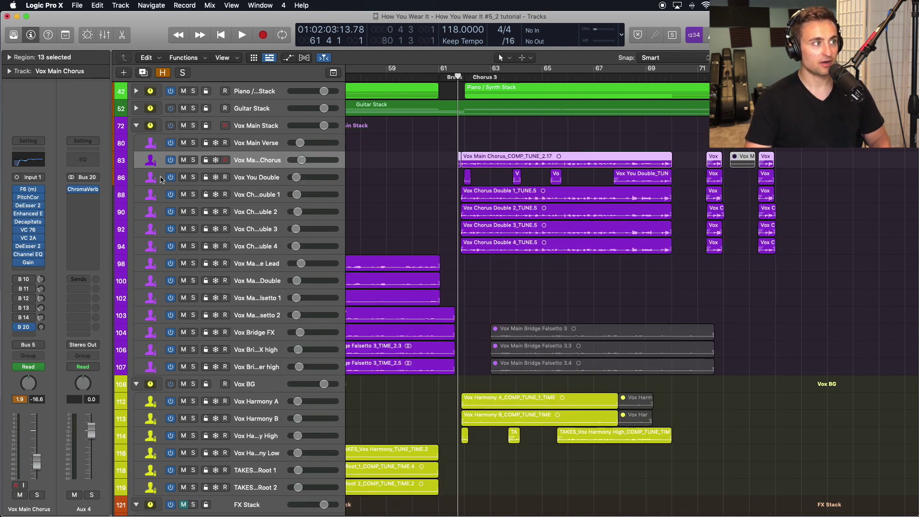
- Solo the Vox Main Chorus, set its B 20 send level during playback, then return to the Break
key(ctrl+s)
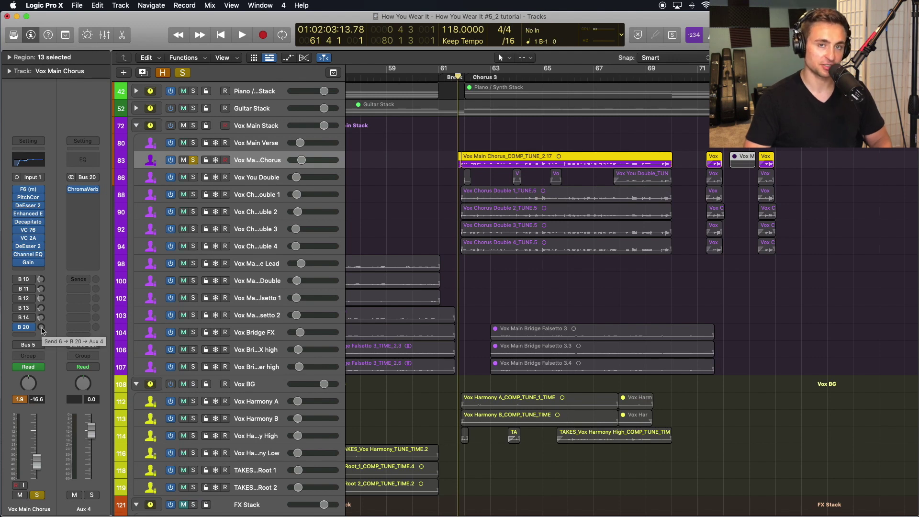
key(space)
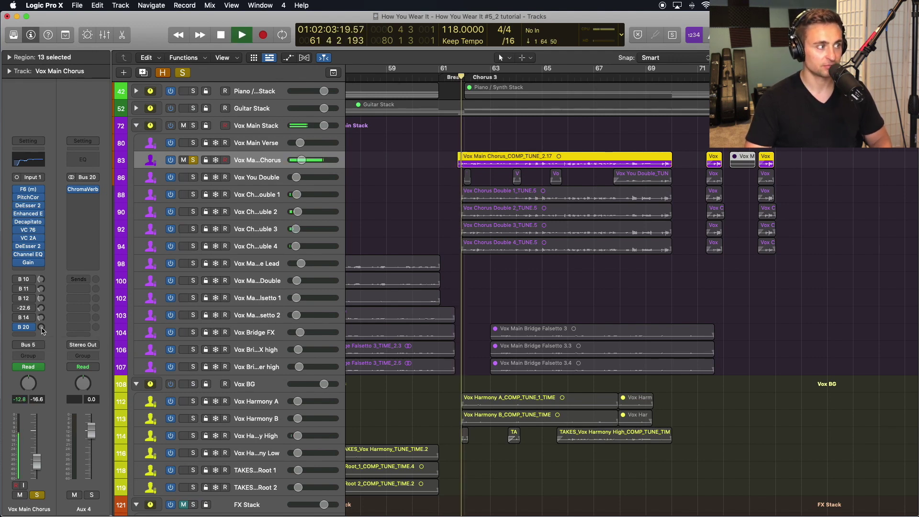
drag(42, 330, 41, 310)
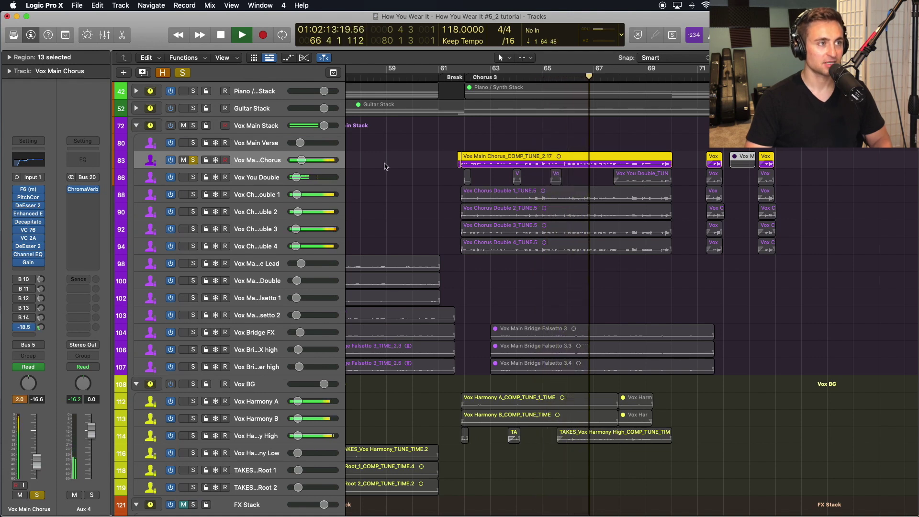
key(space)
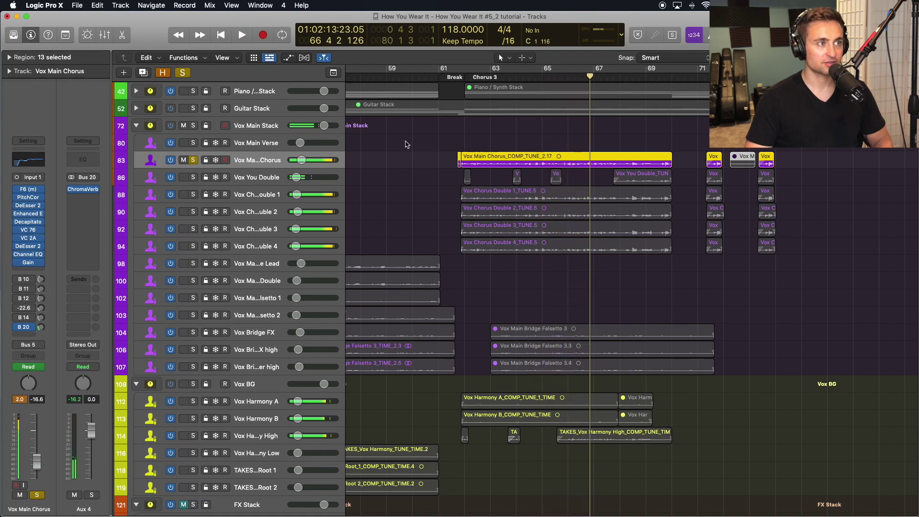
click(456, 77)
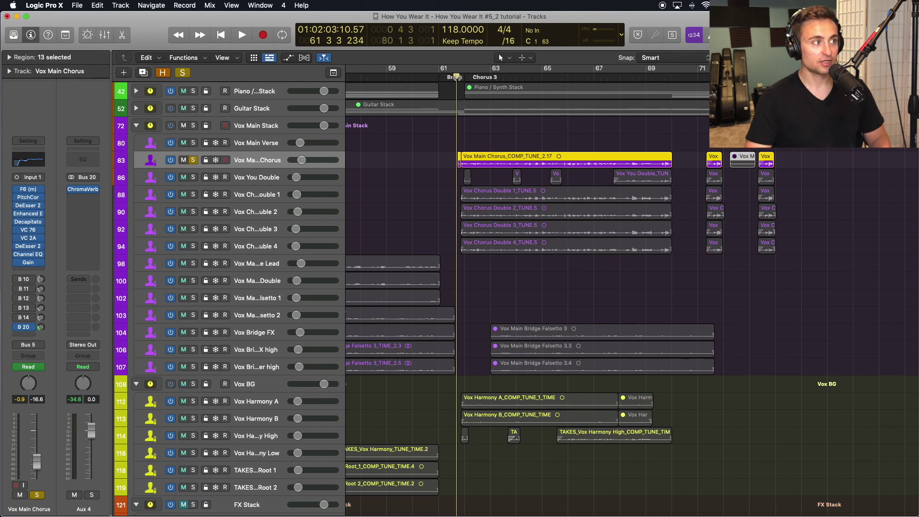
mouse_move(80, 192)
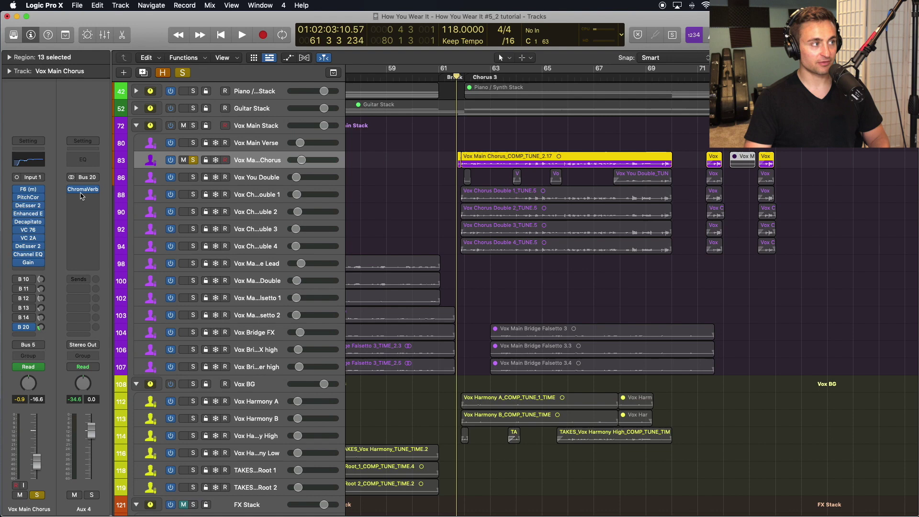
- Insert a stereo Channel EQ after ChromaVerb, enabling low-cut near 750 Hz and a high-cut band
click(85, 198)
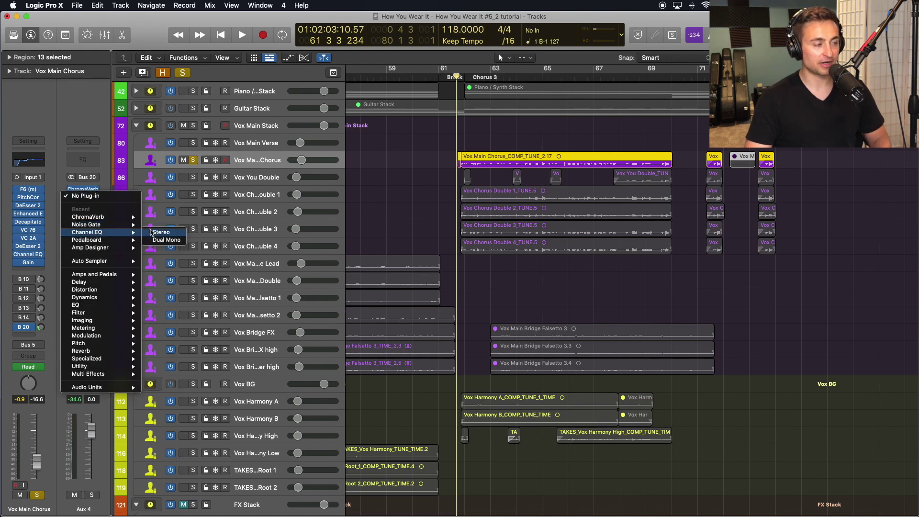
click(152, 233)
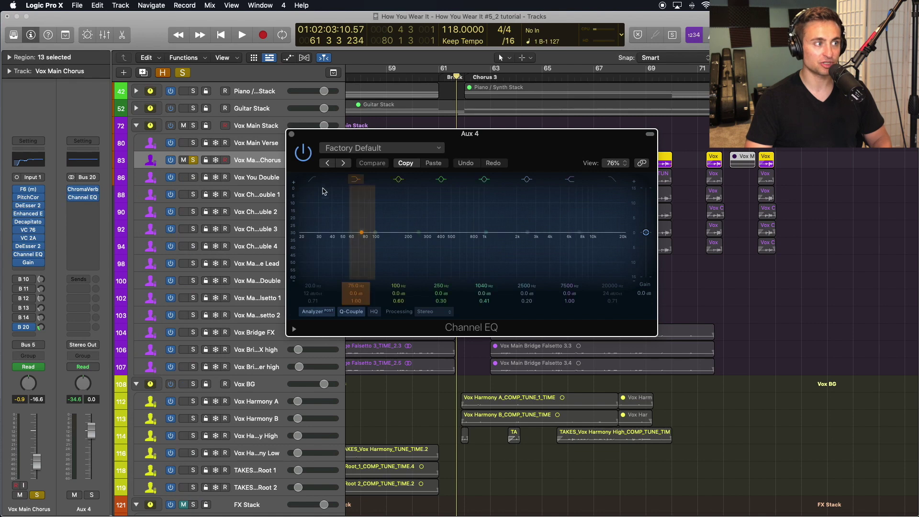
drag(307, 290, 308, 296)
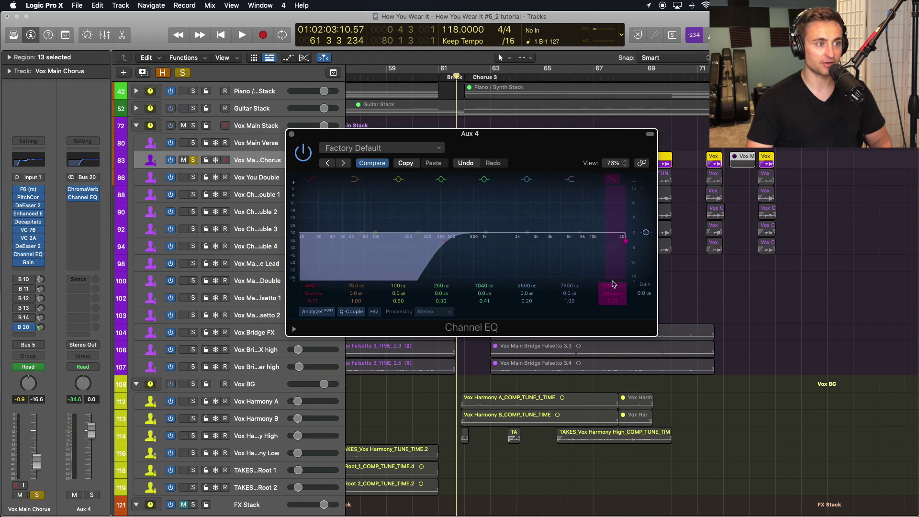
drag(613, 285, 609, 289)
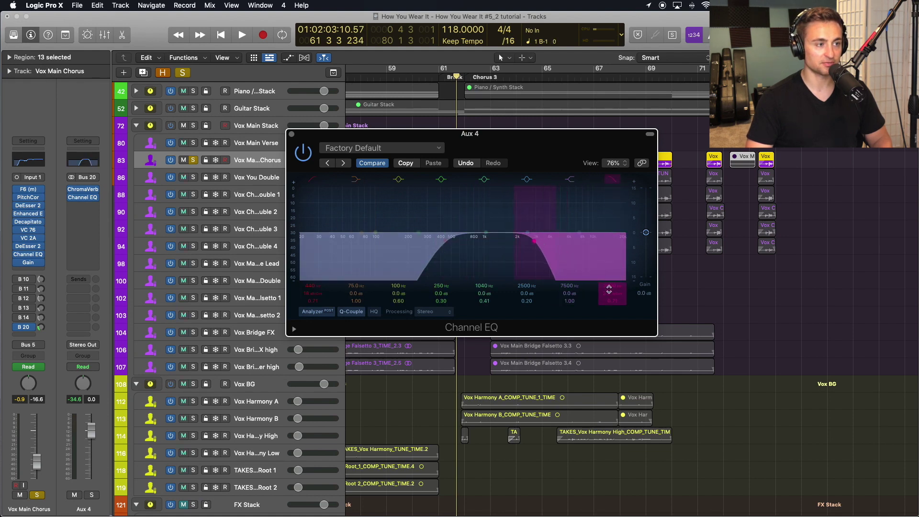
drag(313, 285, 313, 281)
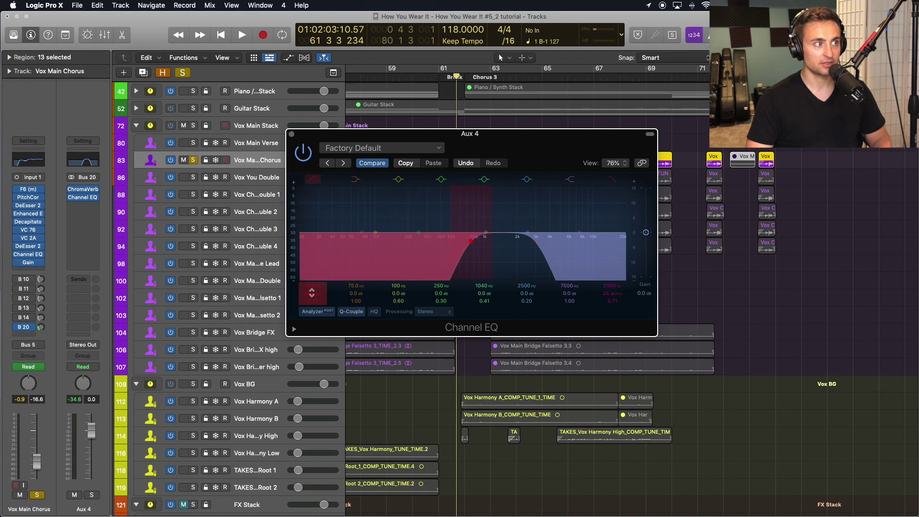
drag(307, 137, 456, 202)
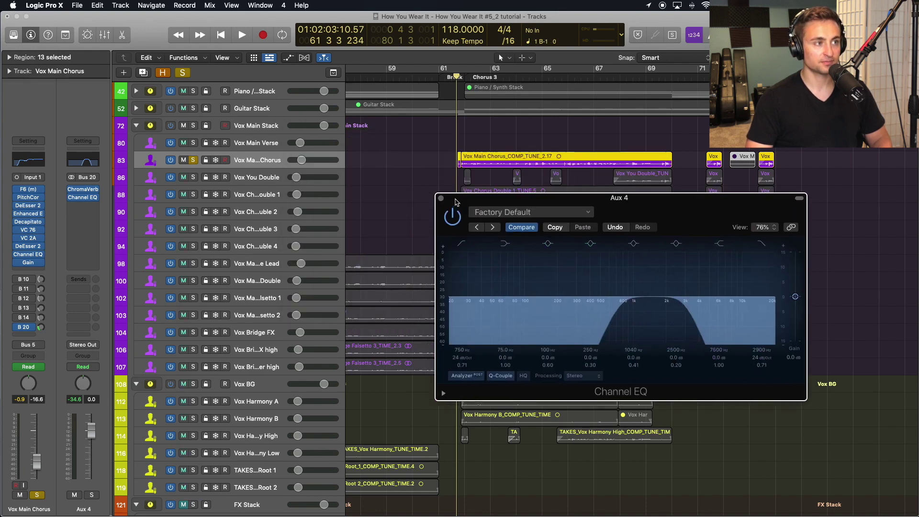
- During playback, fine-tune the B 20 send level and lower the high cut to about 2040 Hz
key(space)
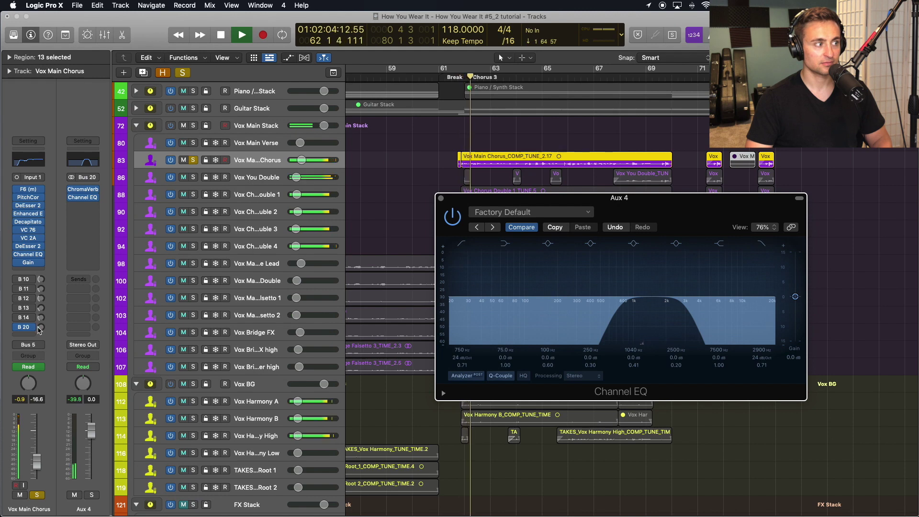
drag(41, 328, 41, 317)
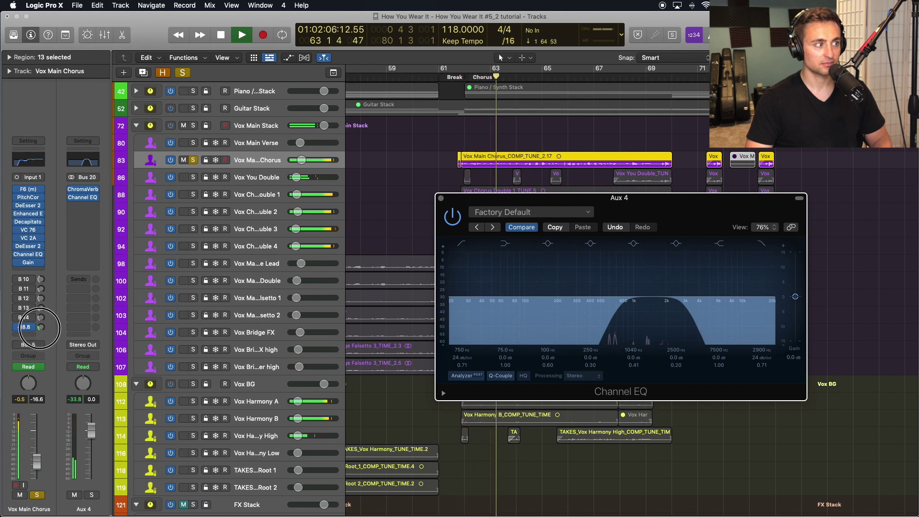
drag(40, 328, 40, 335)
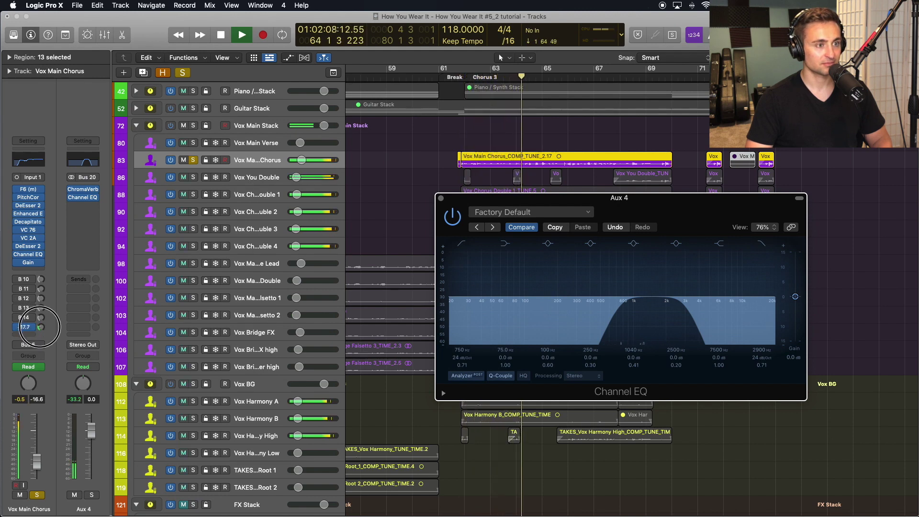
mouse_move(677, 307)
mouse_down()
mouse_move(646, 303)
mouse_move(661, 307)
mouse_up()
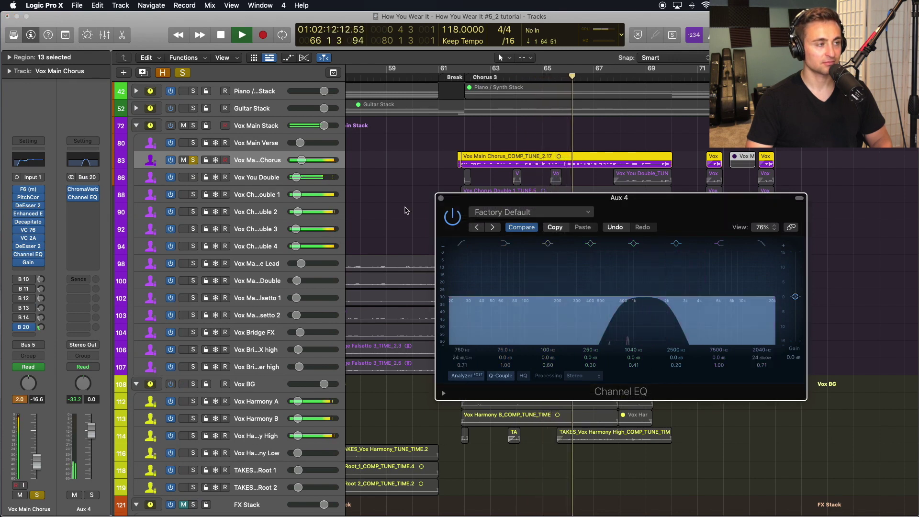
key(space)
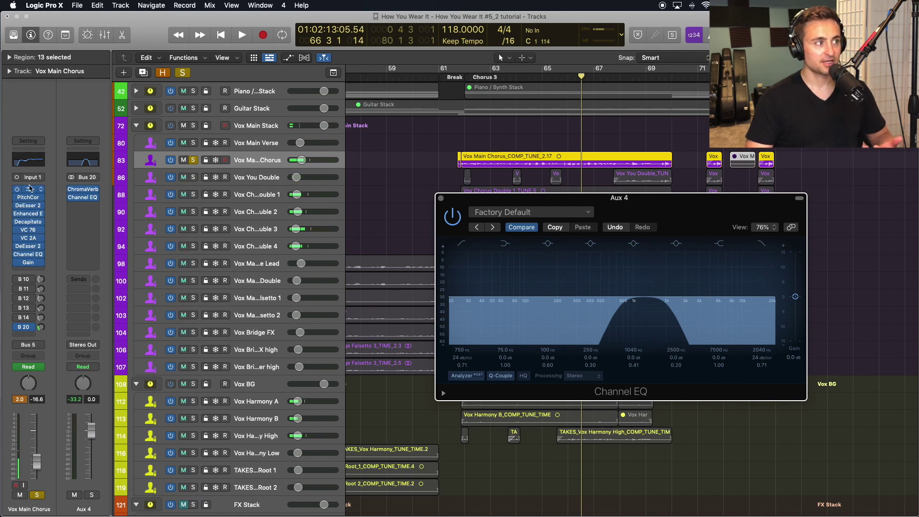
- Close the ChromaVerb and Channel EQ windows and move the playhead to around bar 61
click(83, 189)
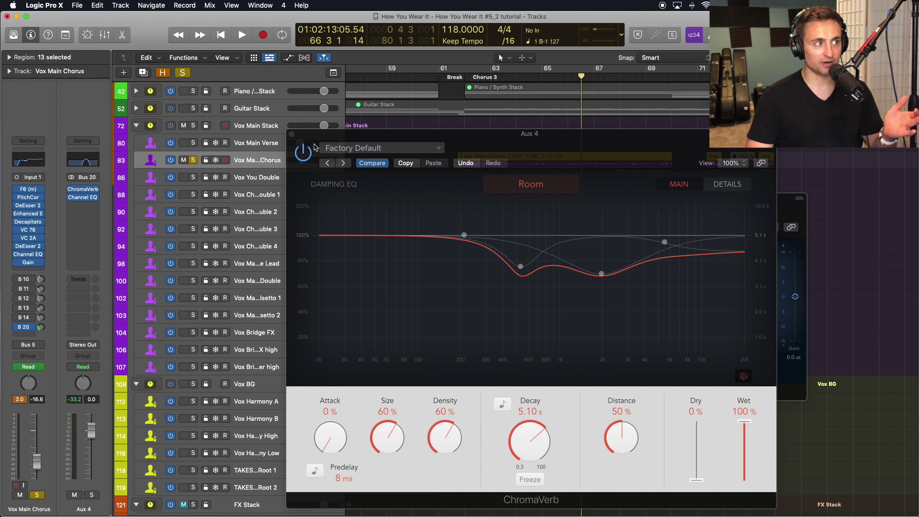
click(291, 134)
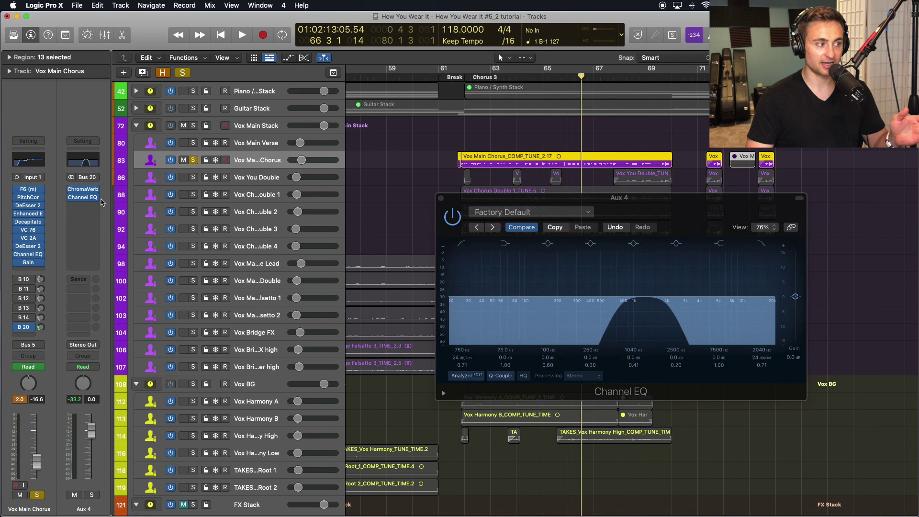
mouse_move(79, 201)
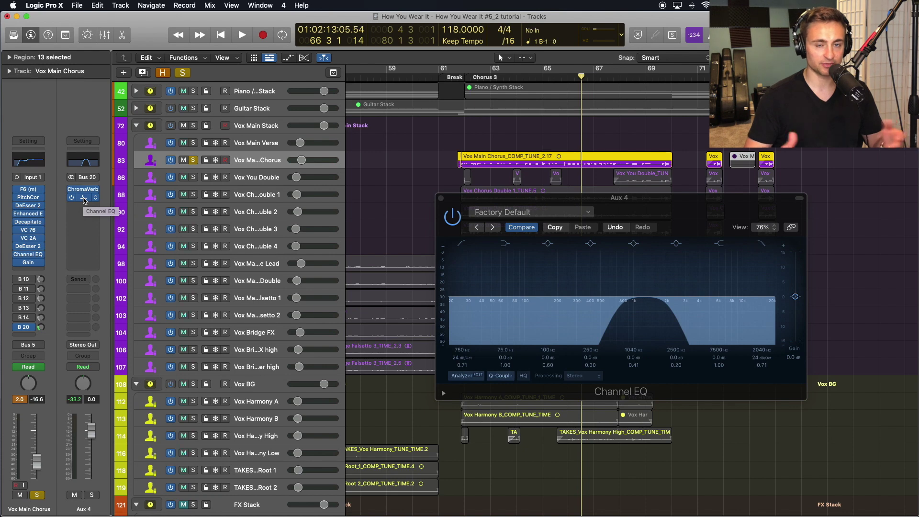
click(440, 196)
drag(461, 72, 458, 72)
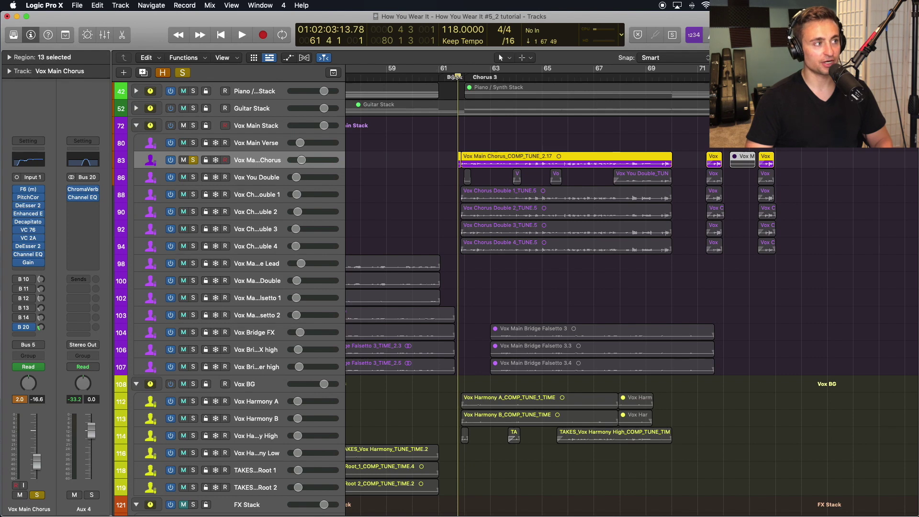
- Insert a stereo Compressor on Aux 4 with Auto Gain turned off
click(83, 206)
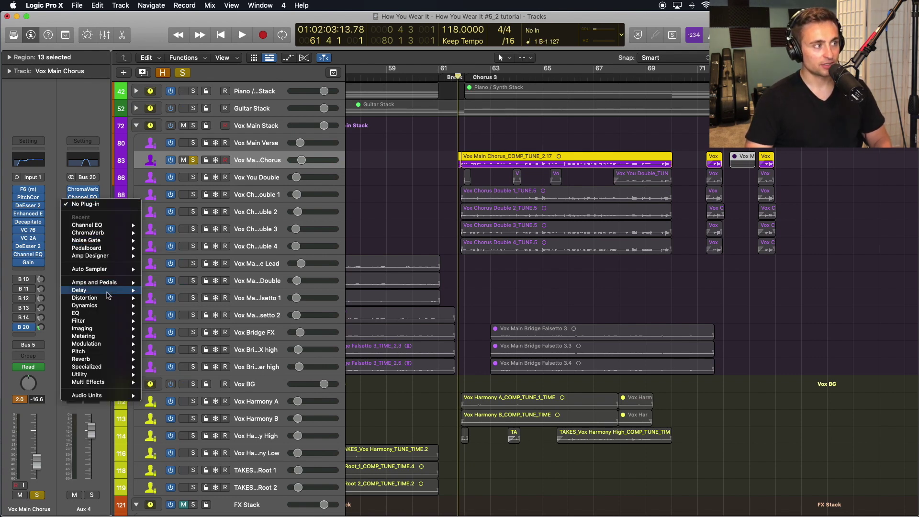
mouse_move(108, 307)
mouse_move(163, 314)
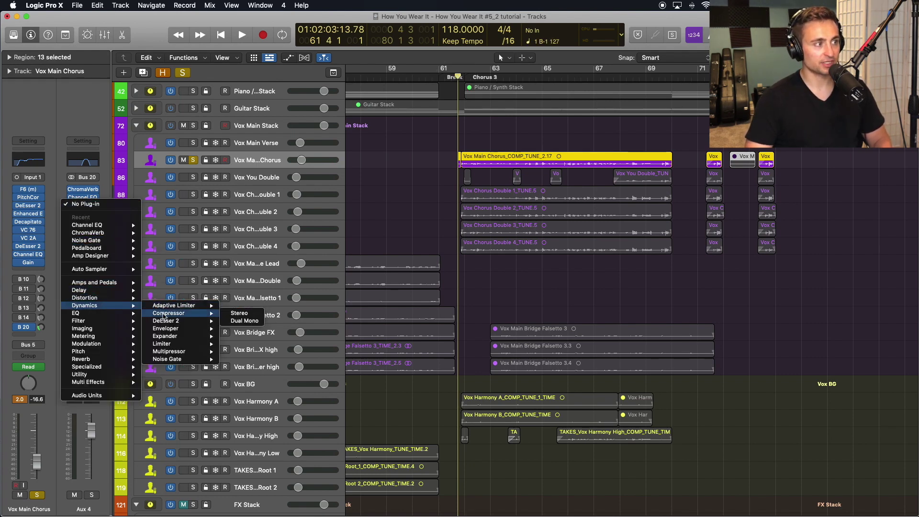
click(240, 315)
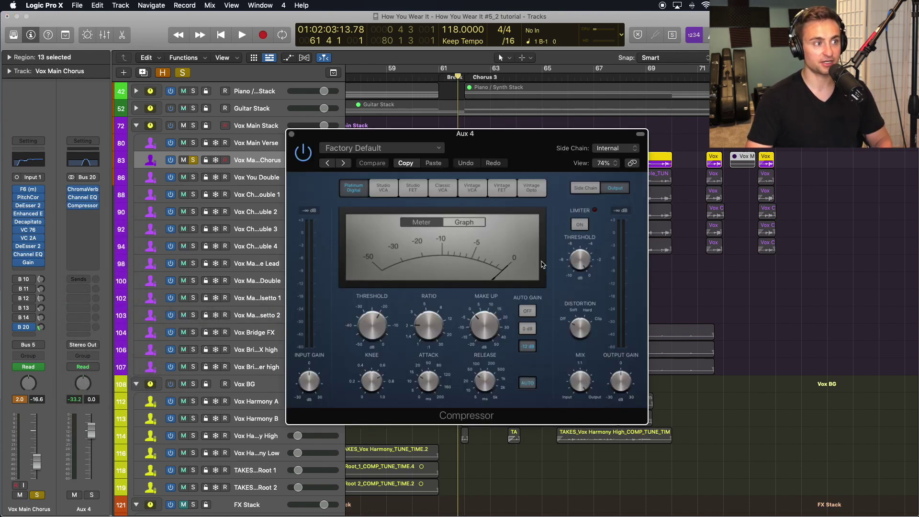
click(527, 310)
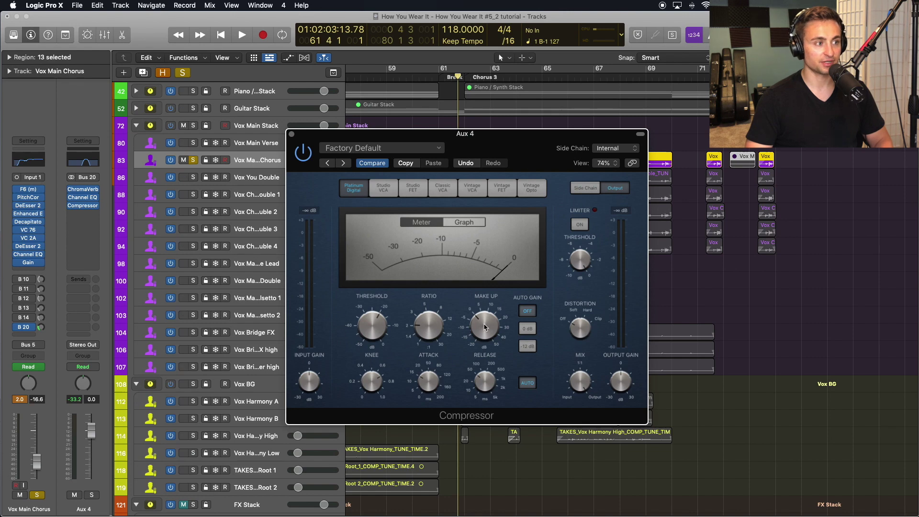
- Raise the compressor's ratio and adjust its attack while the song plays
key(space)
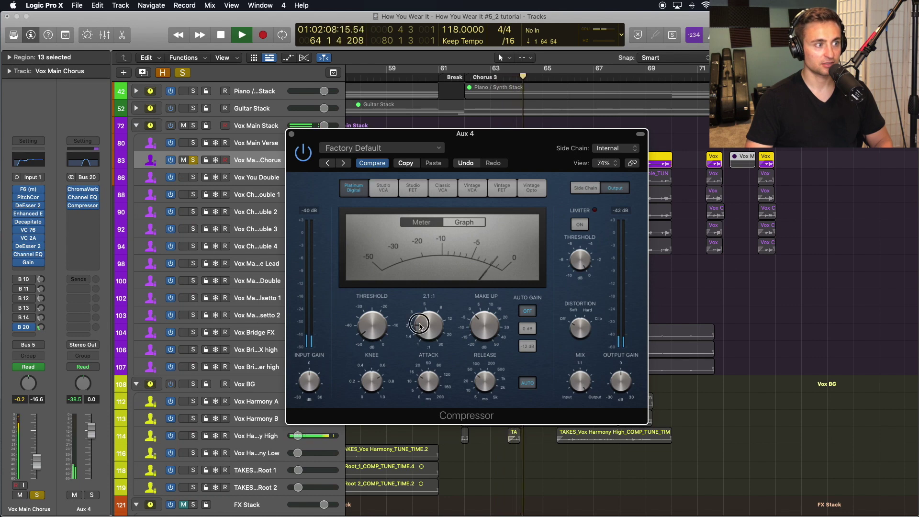
drag(420, 320, 420, 311)
drag(425, 381, 431, 384)
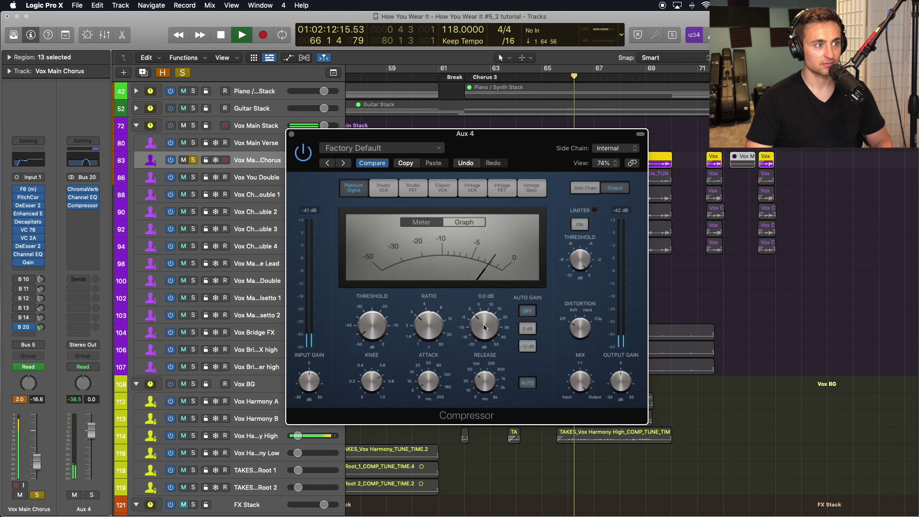
key(space)
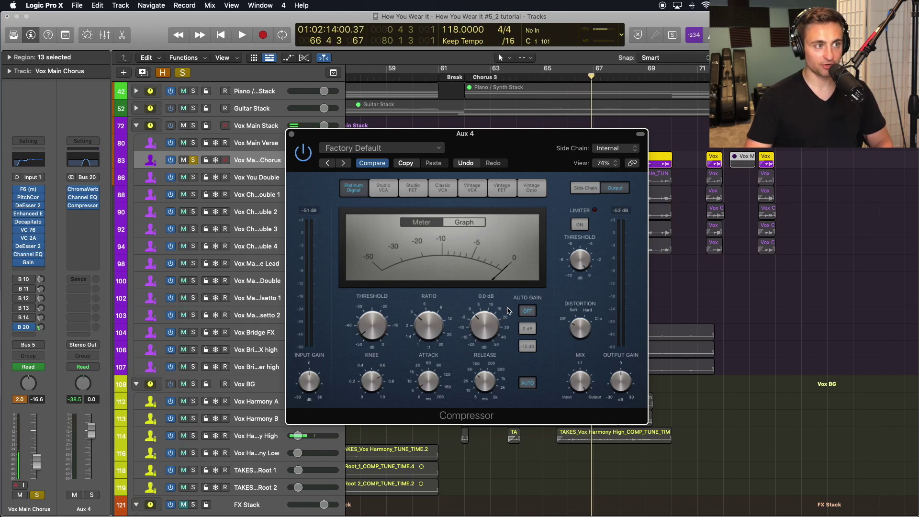
- Set the Aux 4 Compressor's side chain source to Bus 5
click(604, 148)
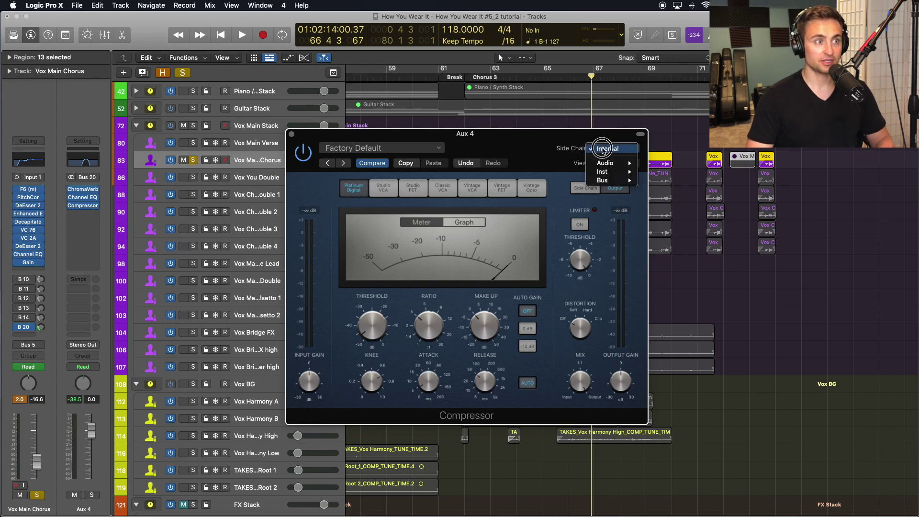
mouse_move(599, 180)
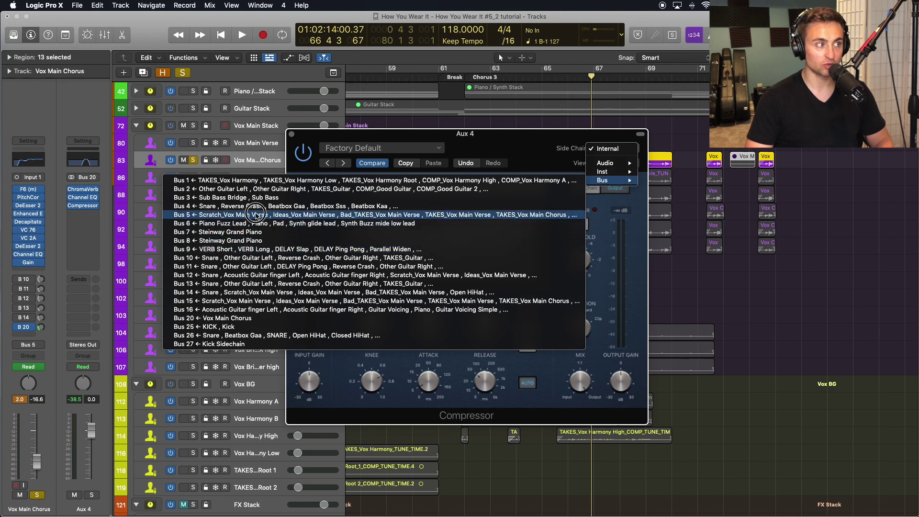
click(257, 215)
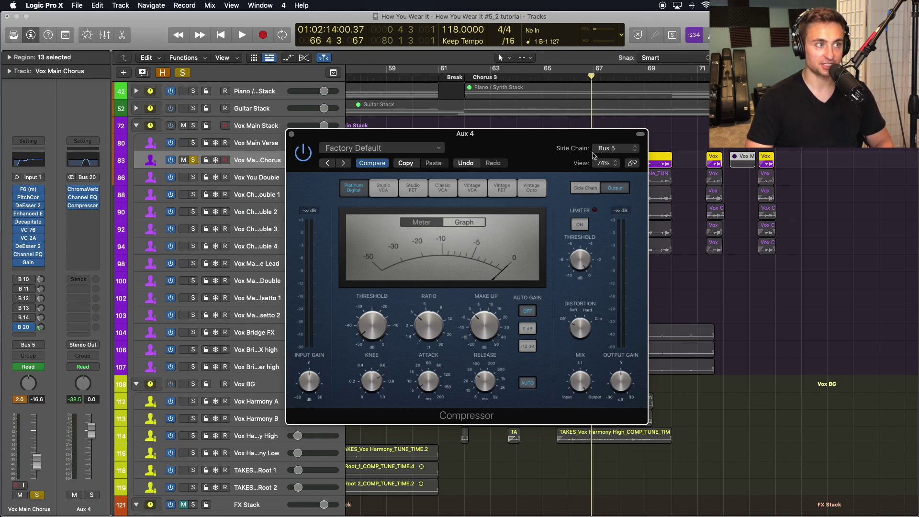
mouse_move(473, 137)
mouse_down()
mouse_move(464, 158)
mouse_move(487, 136)
mouse_up()
- Audition Chorus 3 while lowering threshold, setting release to 100 ms and ratio near 4.6:1
click(478, 78)
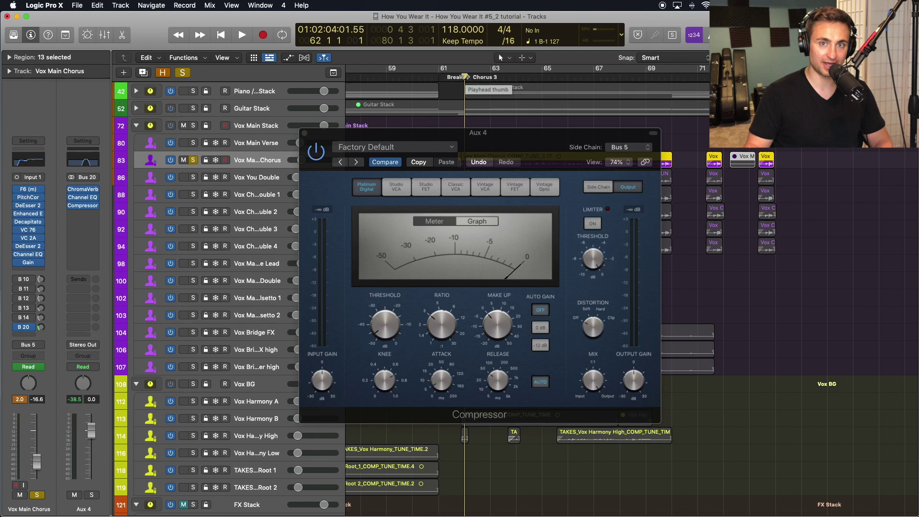
key(space)
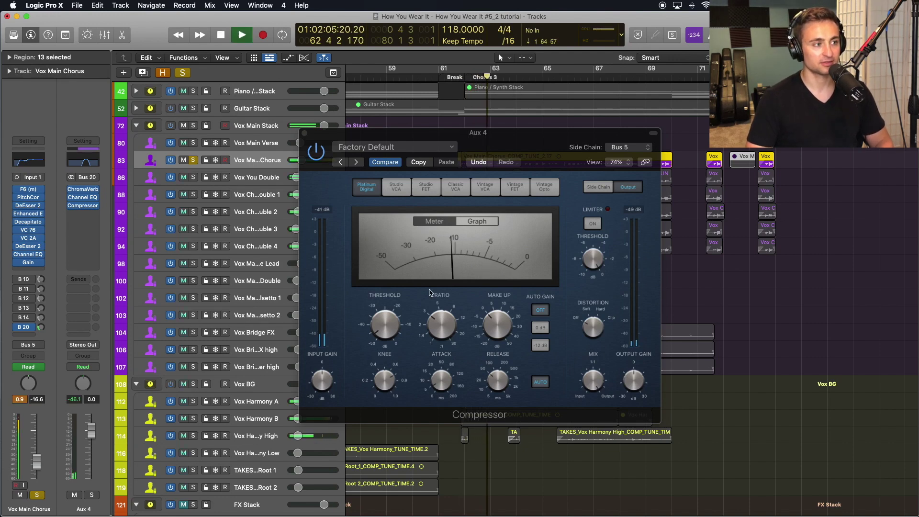
drag(385, 323, 382, 297)
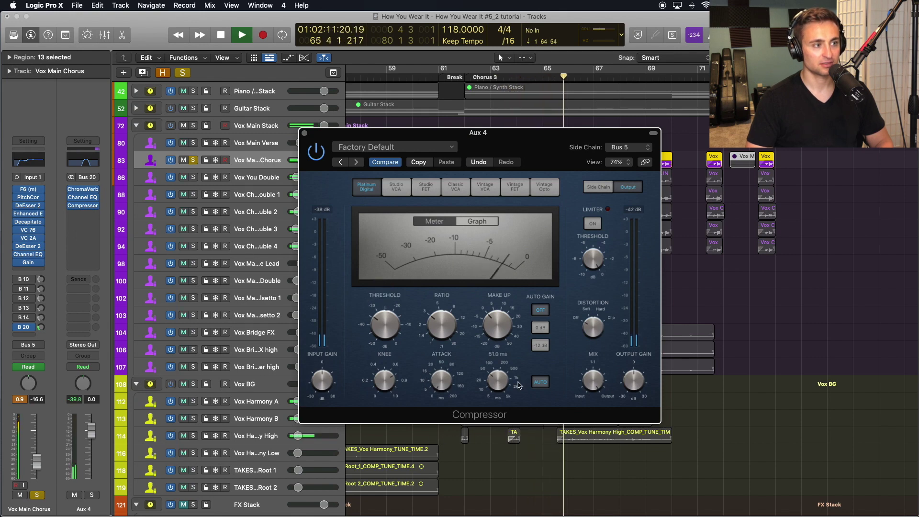
drag(520, 384, 519, 380)
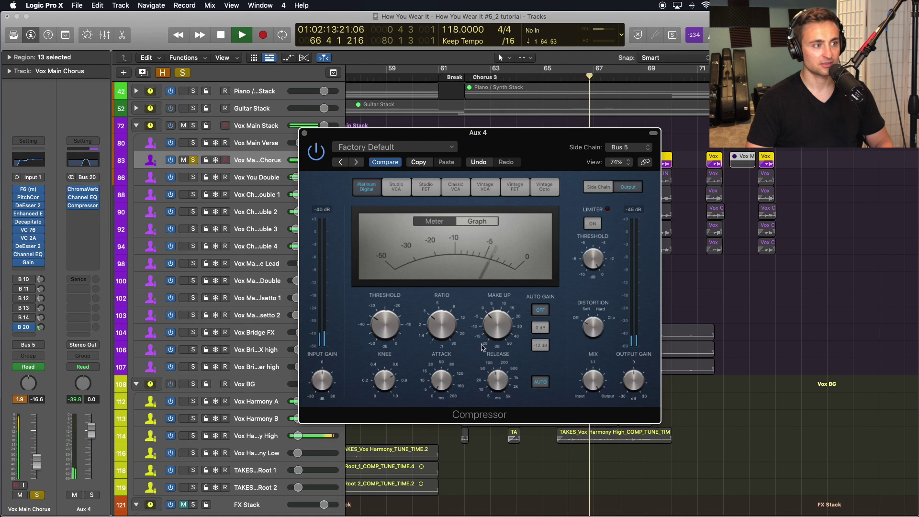
drag(446, 317, 445, 314)
key(space)
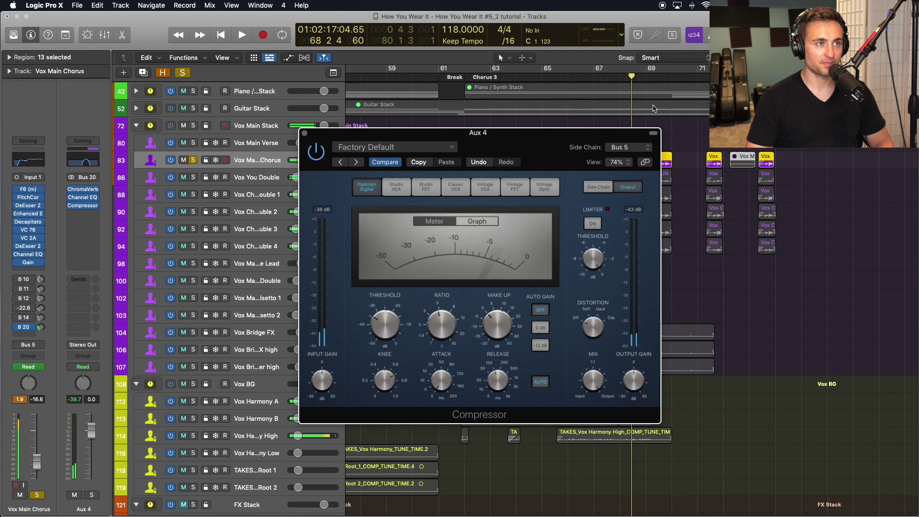
- Replay from bar 69 and bring the compressor threshold down to about -40 dB
click(646, 76)
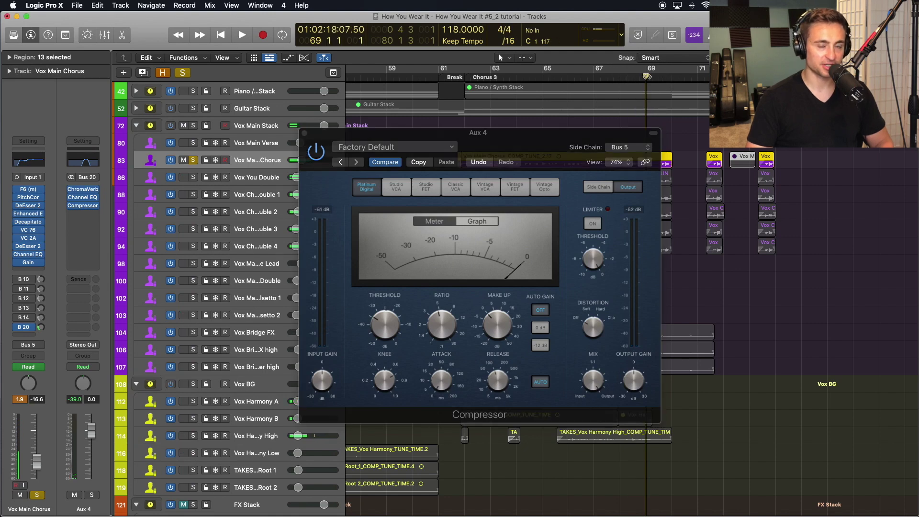
key(space)
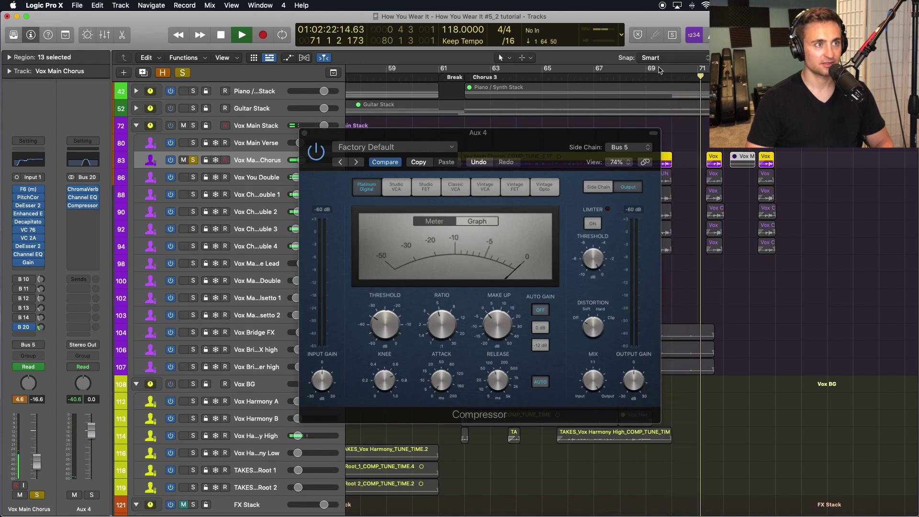
click(646, 70)
drag(381, 327, 375, 337)
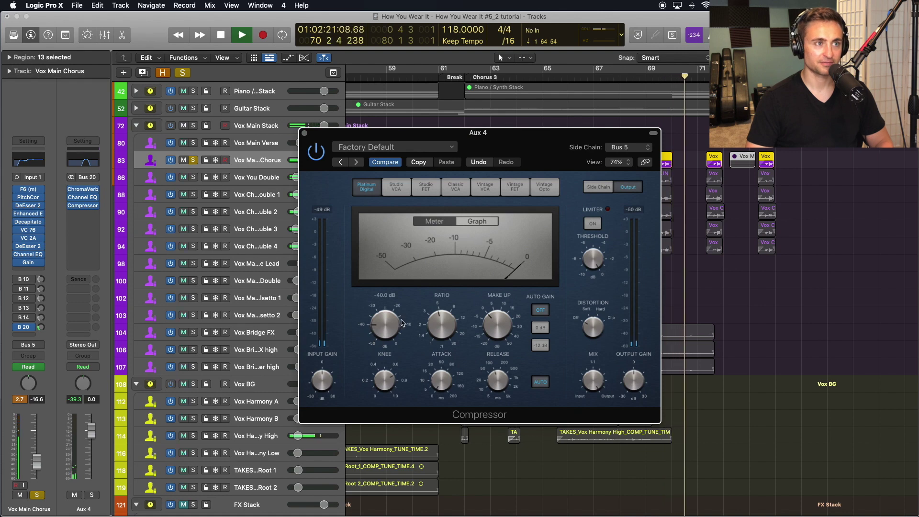
key(space)
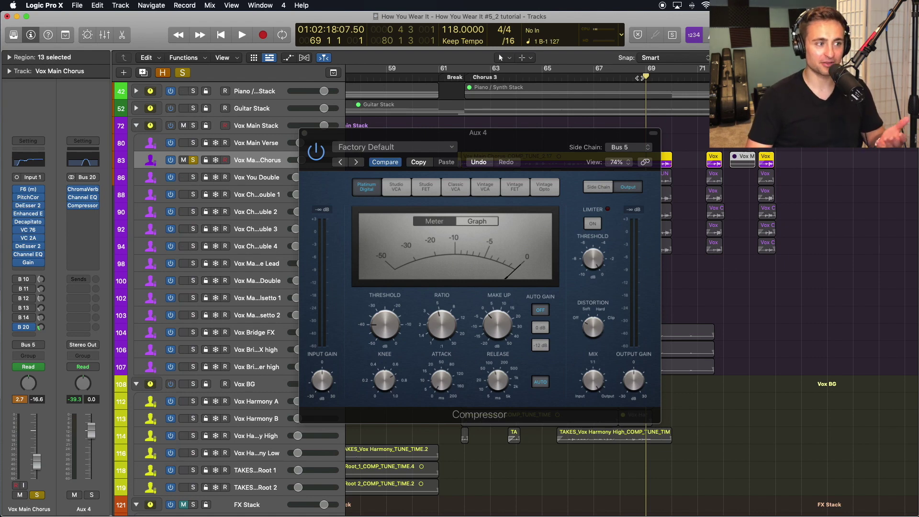
mouse_move(440, 387)
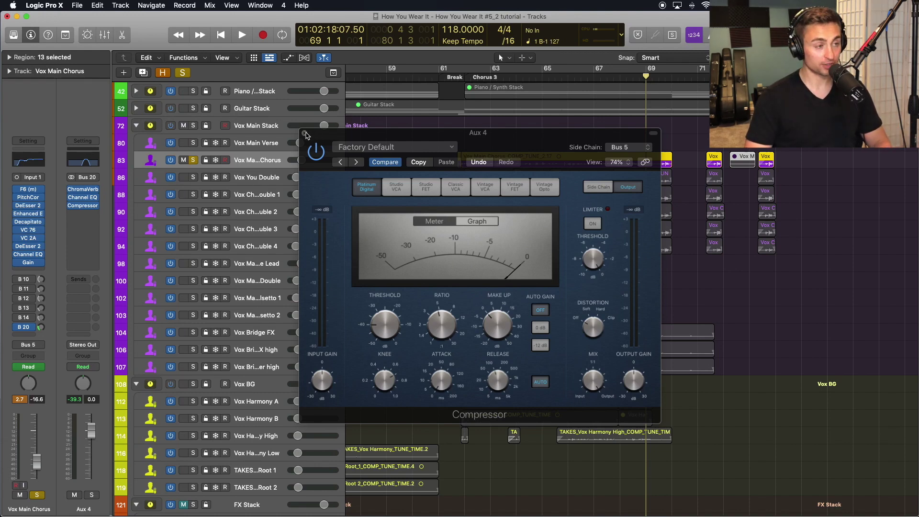
- Close the Compressor window and move the playhead back to just before Chorus 3
click(305, 134)
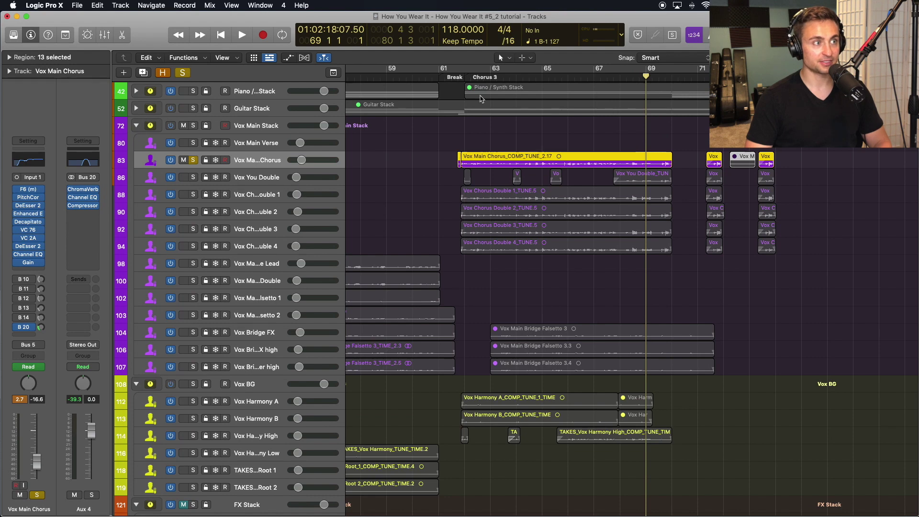
click(457, 78)
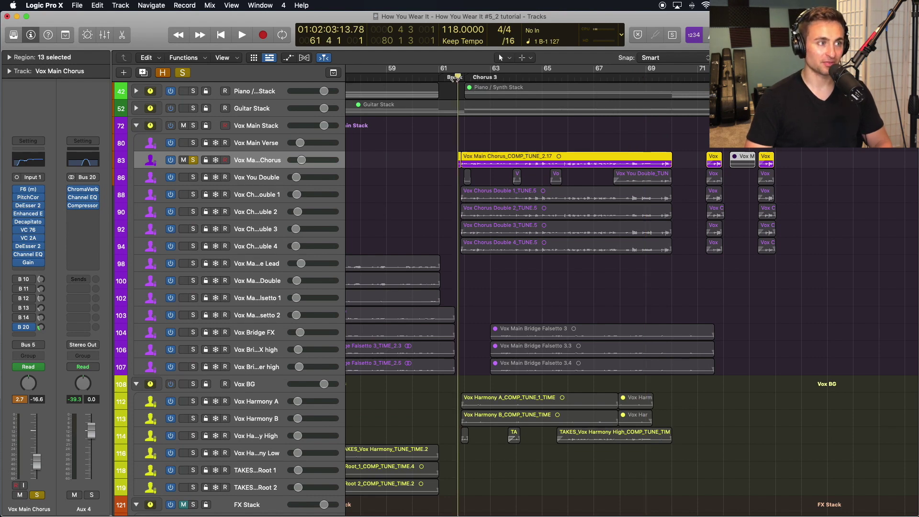
scroll(431, 172, down, 5)
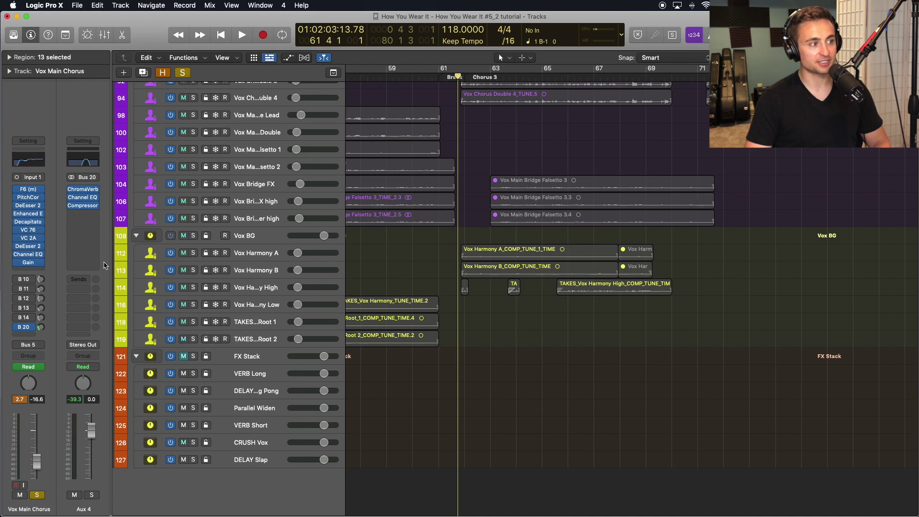
- Create a track for the Aux 4 channel and rename it 'Verb - tutorial'
right_click(106, 226)
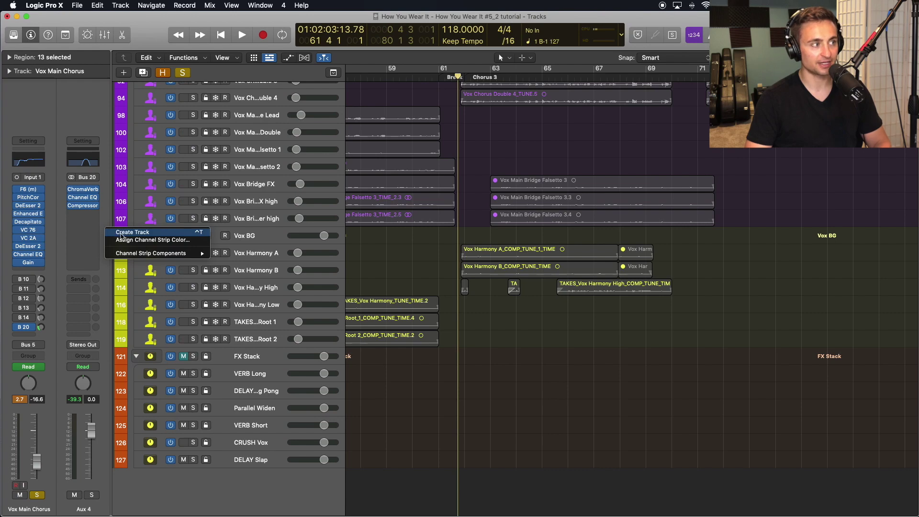
click(126, 233)
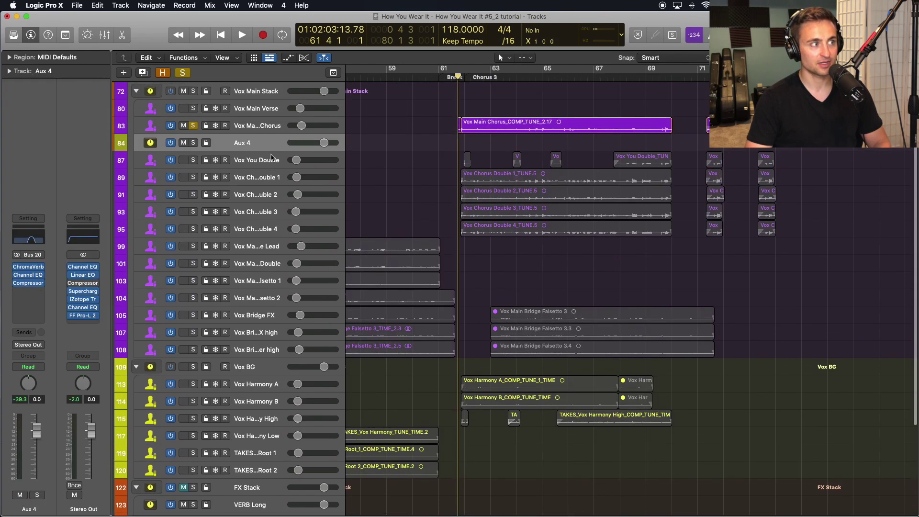
double_click(251, 143)
text(RE)
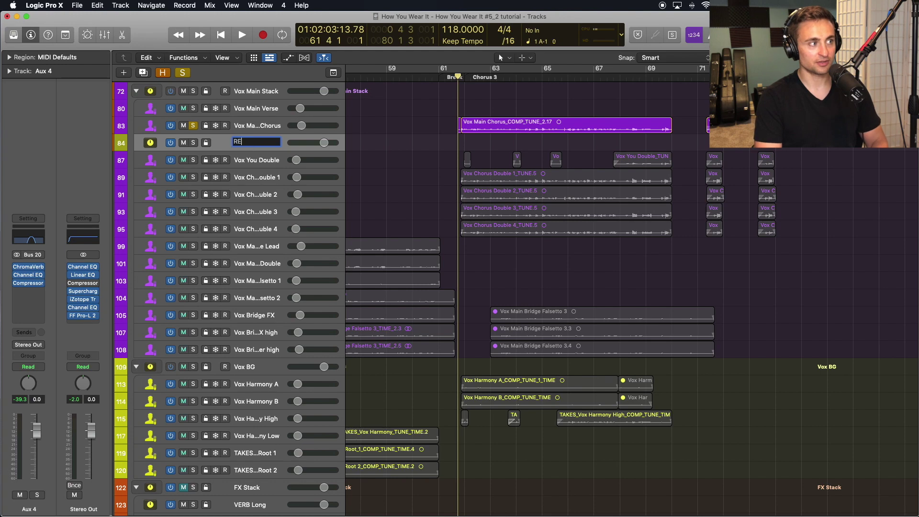
text(rb)
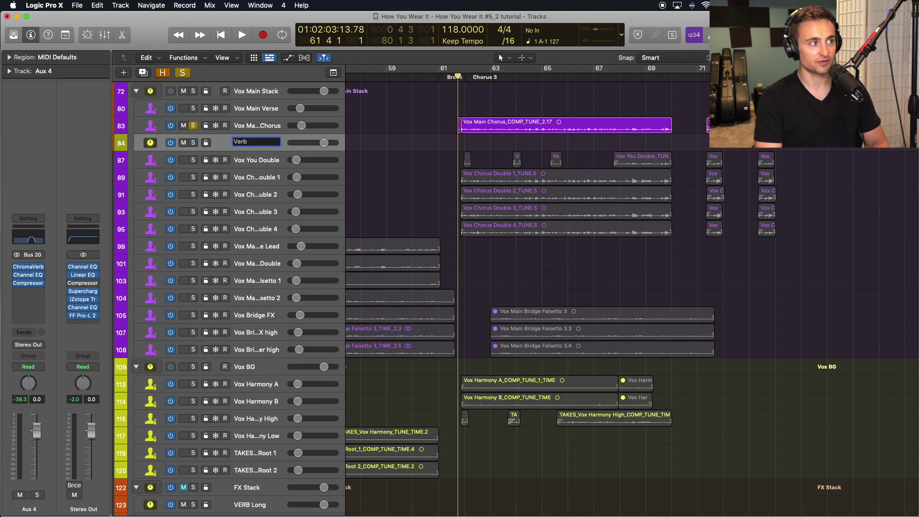
text( - tutorial)
key(Return)
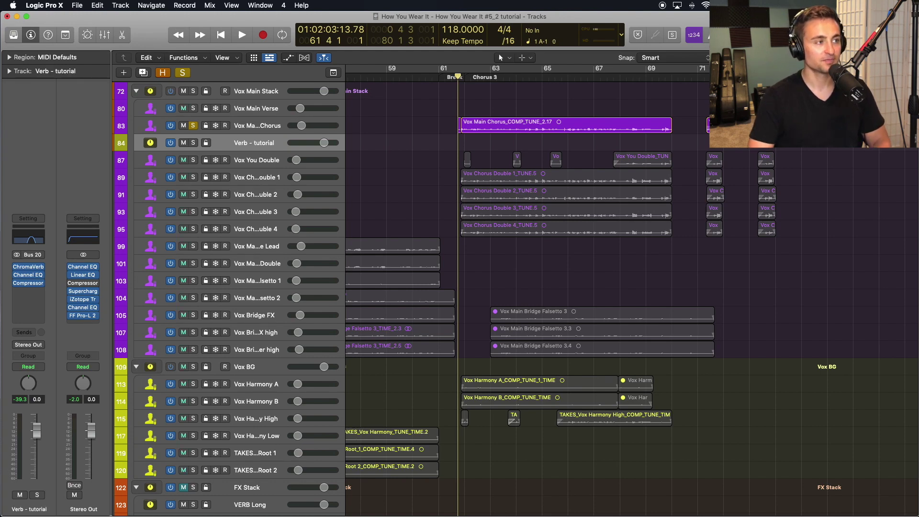
- Insert a stereo Gain plug-in (0.0 dB, Factory Default) below the Compressor on the Verb - tutorial aux
scroll(376, 172, up, 2)
key(super+Down)
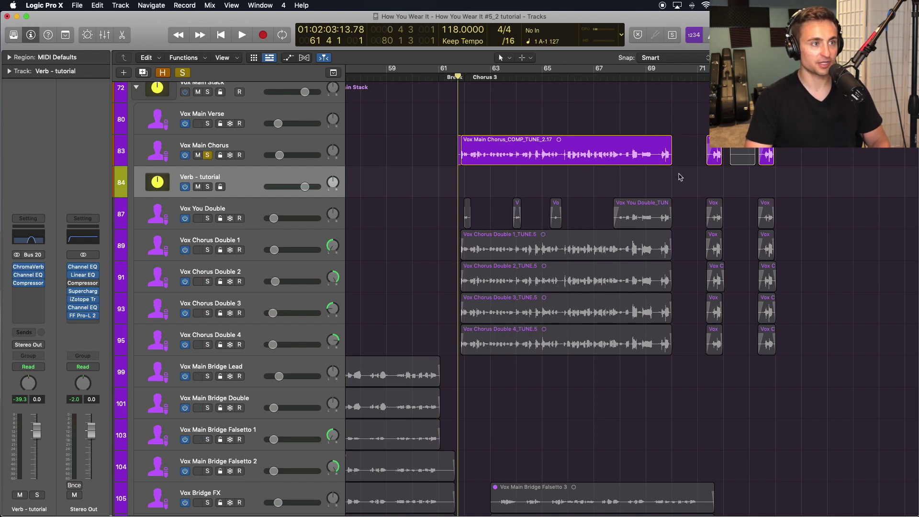
key(super+Right)
scroll(679, 178, right, 10)
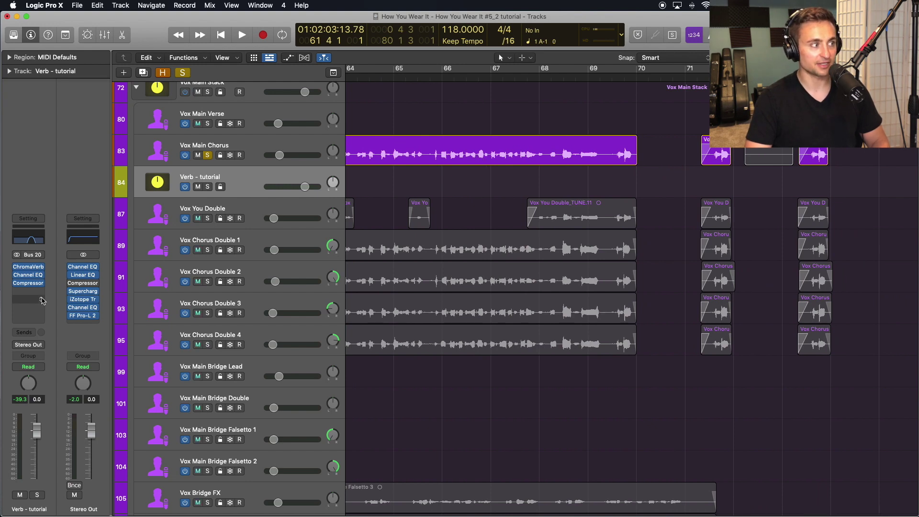
click(29, 291)
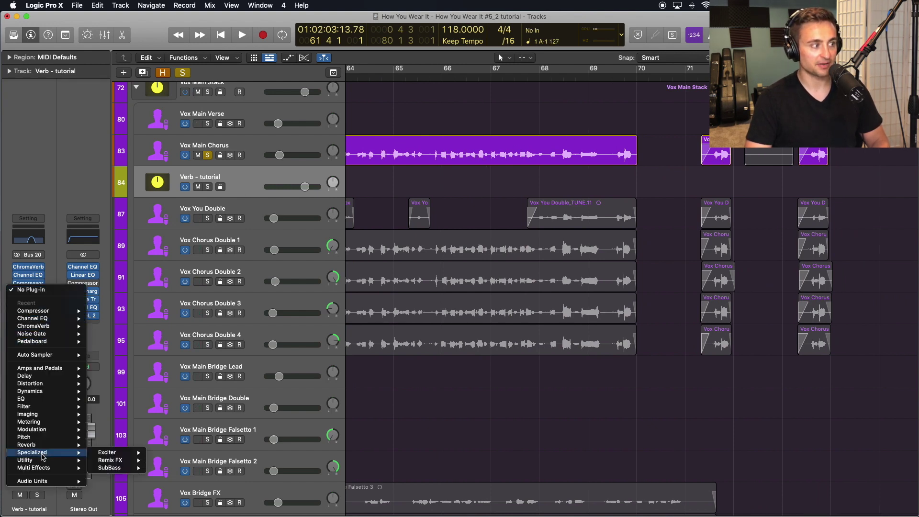
mouse_move(45, 461)
mouse_move(115, 460)
click(168, 461)
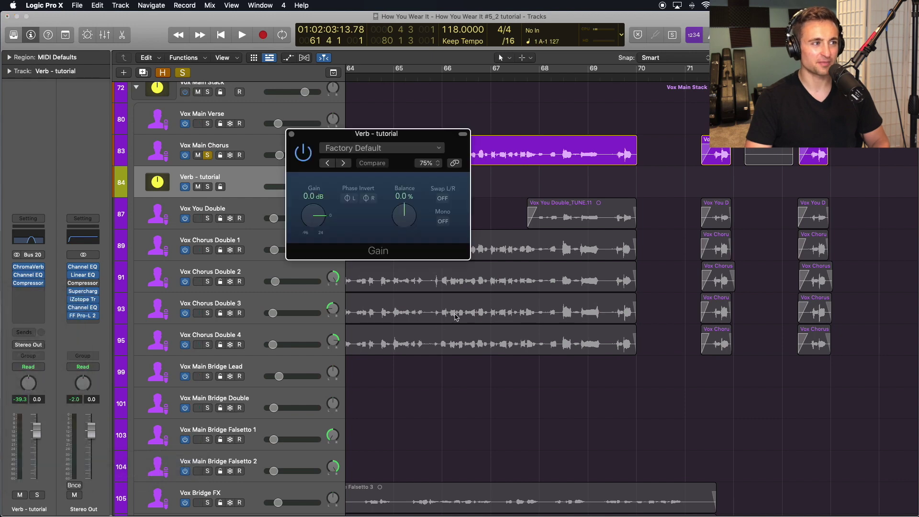
drag(390, 133, 495, 231)
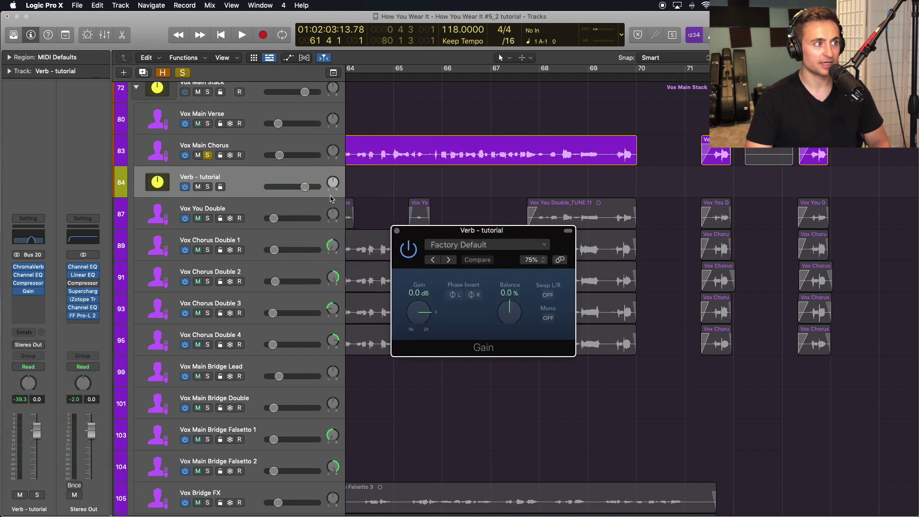
- Automate the Verb - tutorial Gain with a 0.0 dB point near bar 68, then a point at -19.7 dB
key(a)
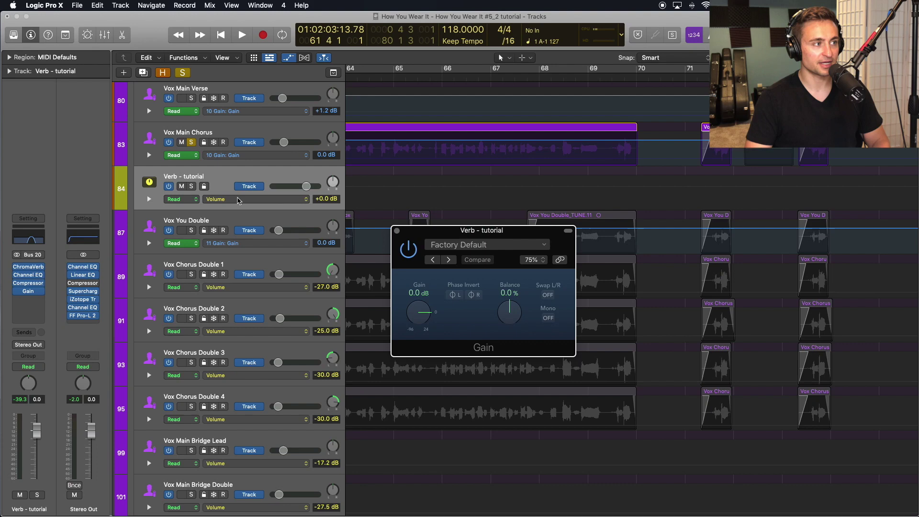
click(239, 199)
mouse_move(278, 266)
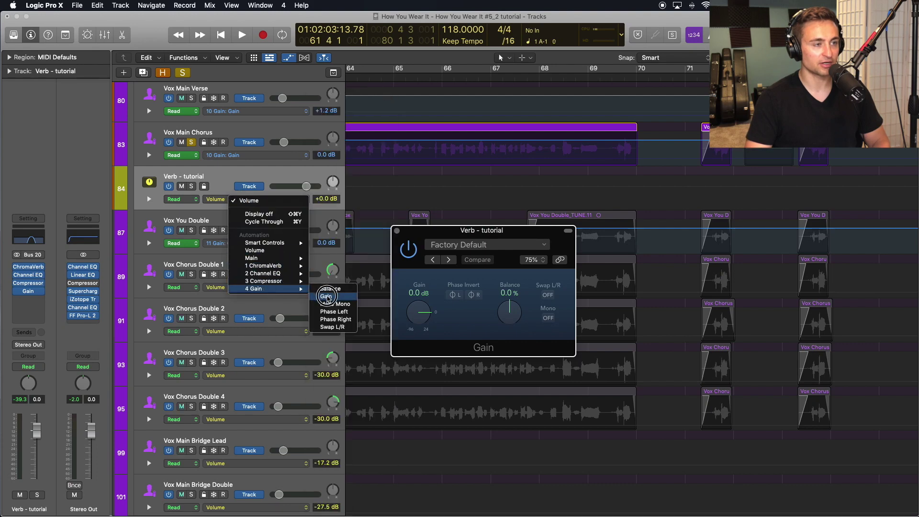
click(325, 289)
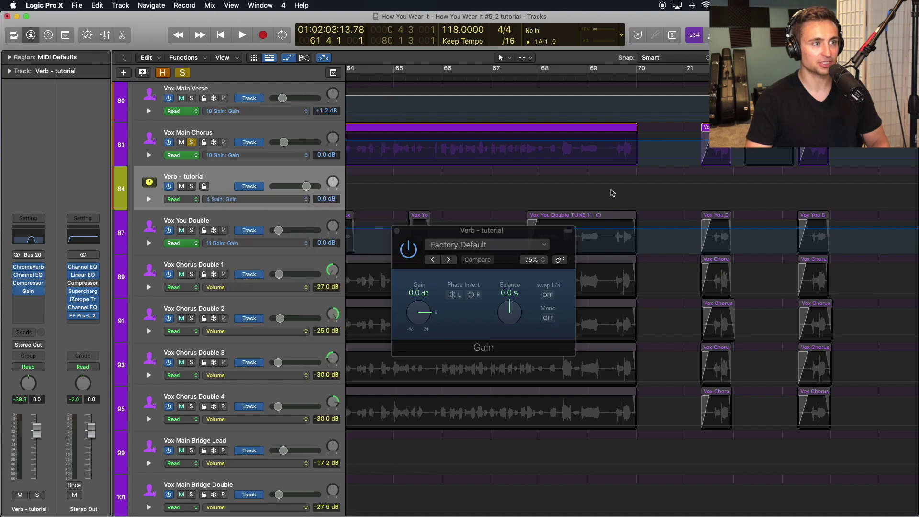
click(554, 185)
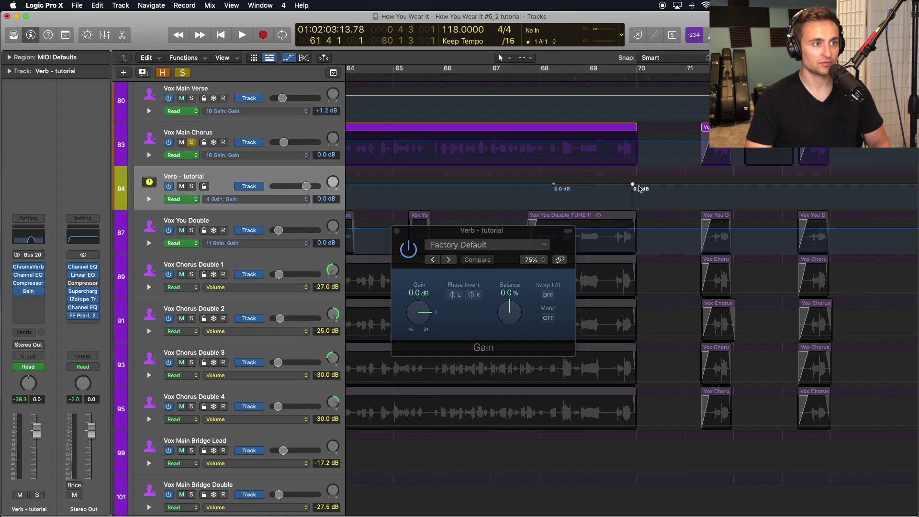
drag(638, 186, 644, 233)
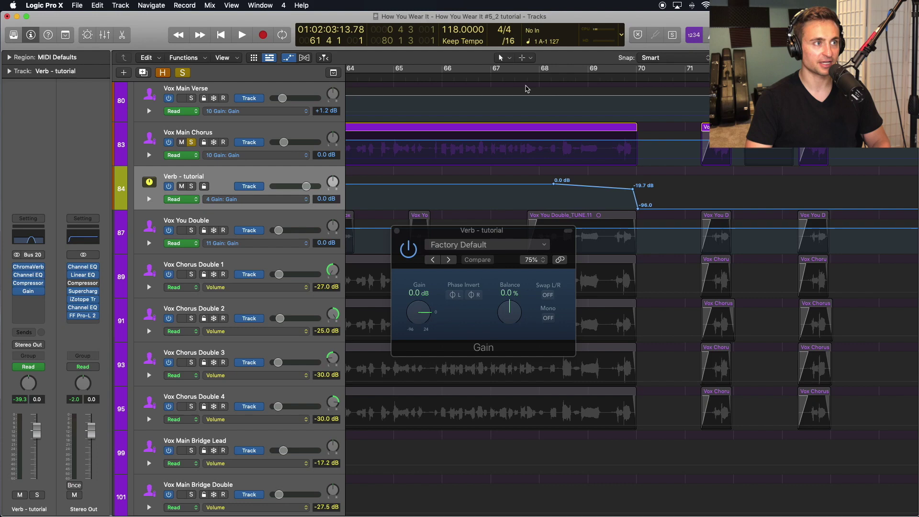
- Play the passage from bar 66 to hear the reverb fade
click(441, 77)
key(space)
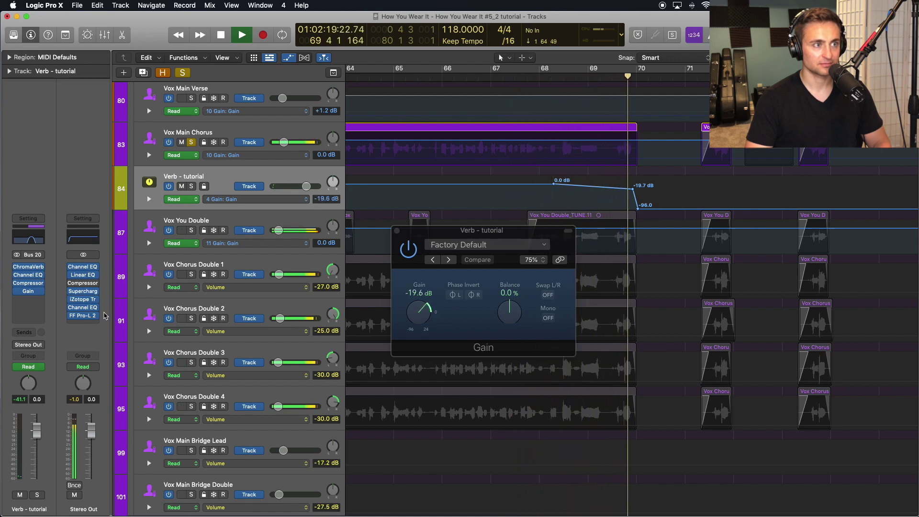
key(space)
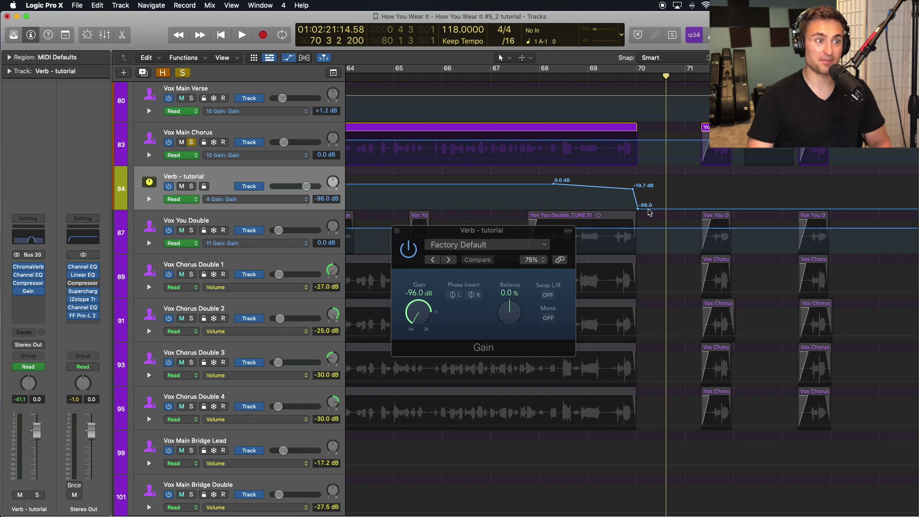
- Add a -4.1 dB Gain point after the -96 dB dip and replay from bar 66 to check
drag(652, 209, 659, 190)
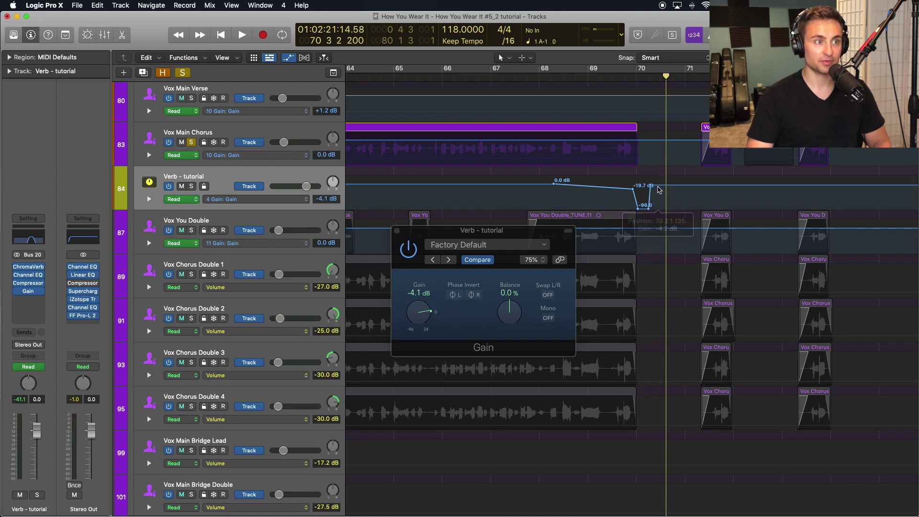
click(649, 186)
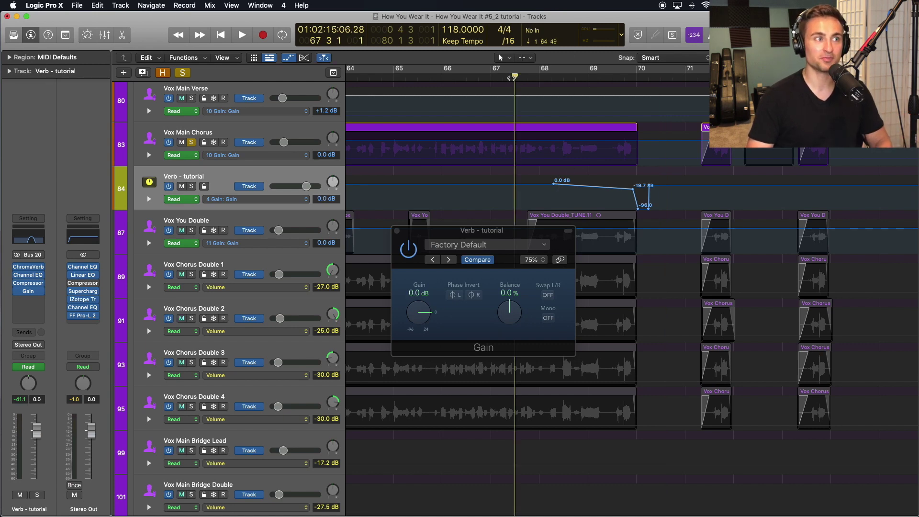
click(468, 79)
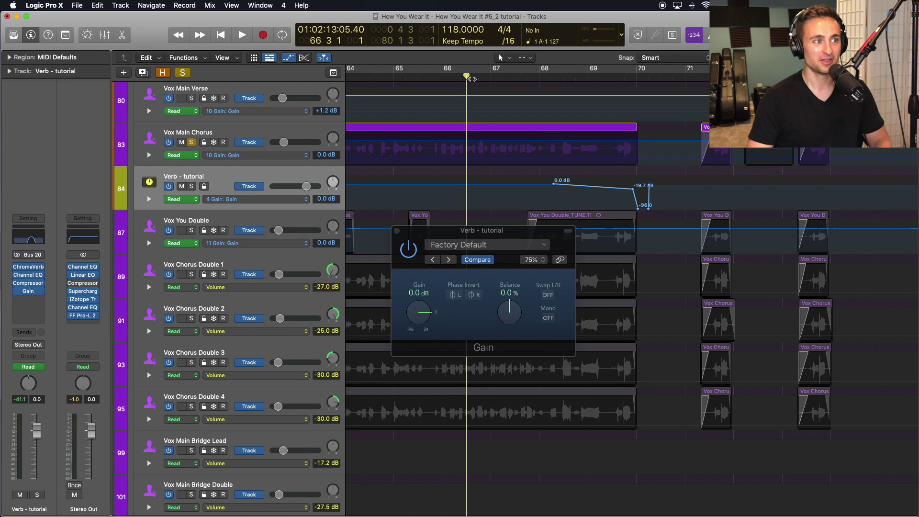
key(space)
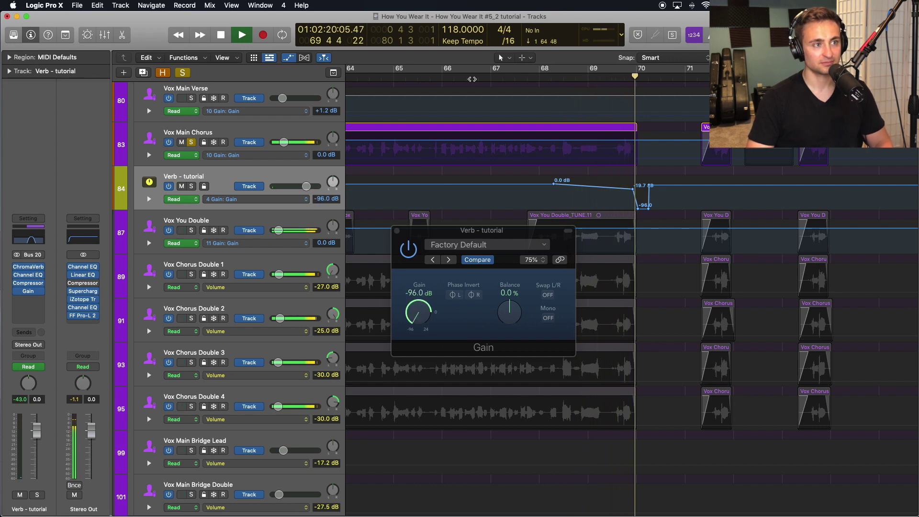
key(space)
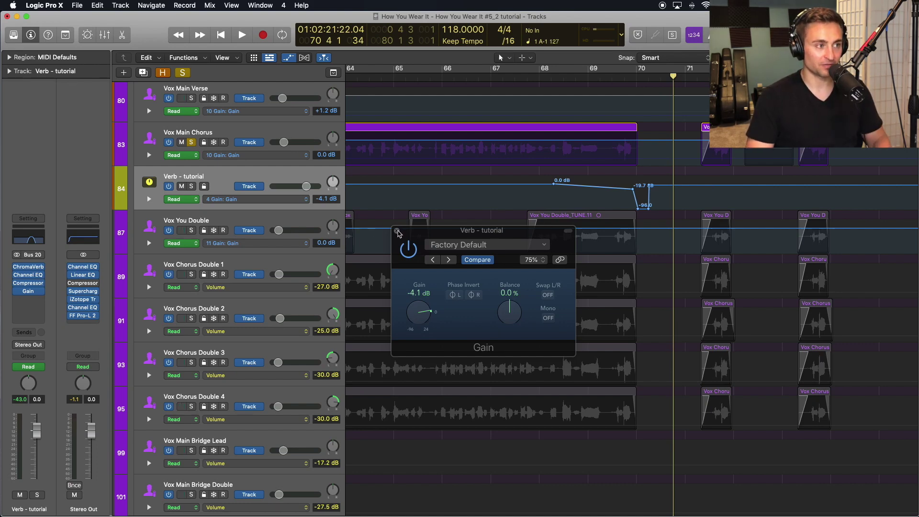
- Close the Gain window, hide automation lanes, and park the playhead around bar 61 before Chorus 3
click(398, 233)
key(super+Left)
key(a)
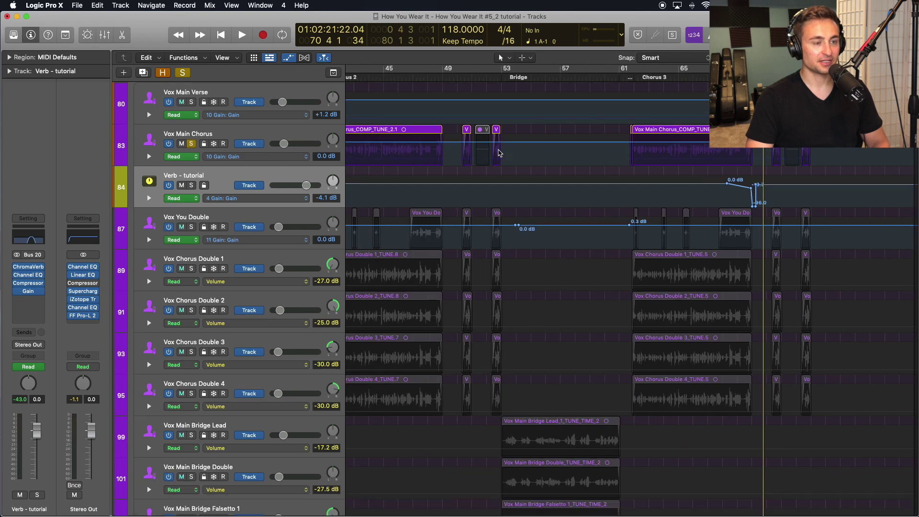
key(super+Right)
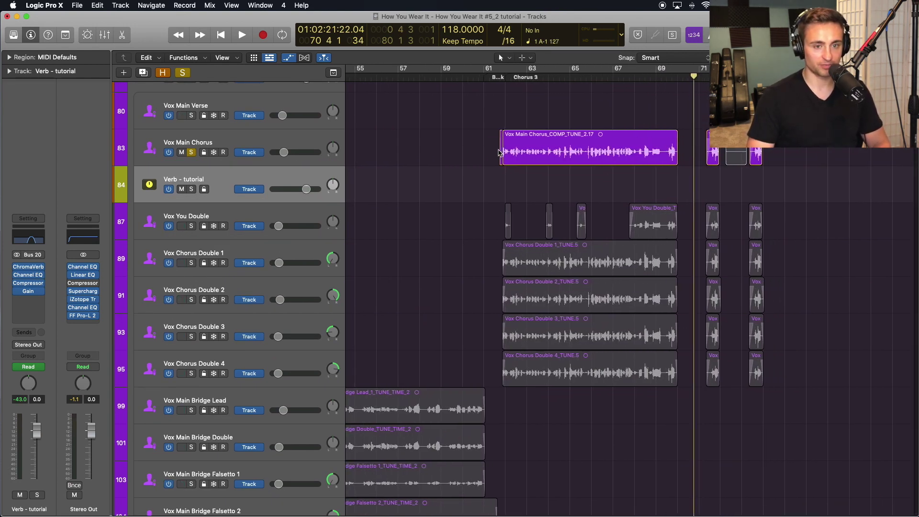
drag(507, 81, 500, 77)
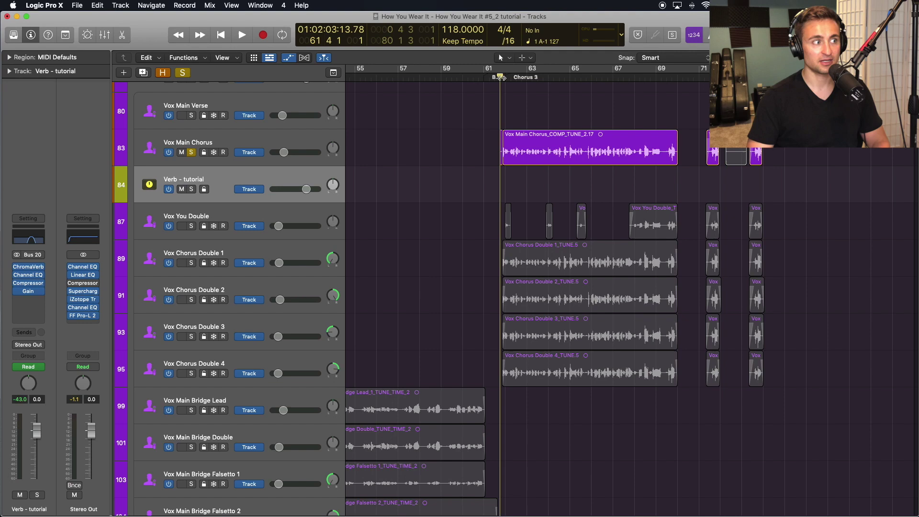
- Solo Vox Chorus Double 1 and 2 alongside the Vox Main Chorus
click(237, 142)
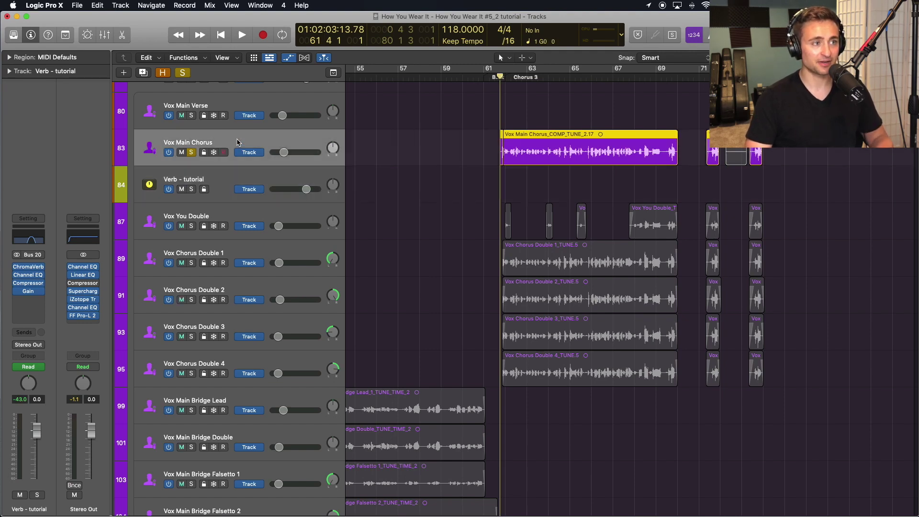
click(194, 225)
click(191, 263)
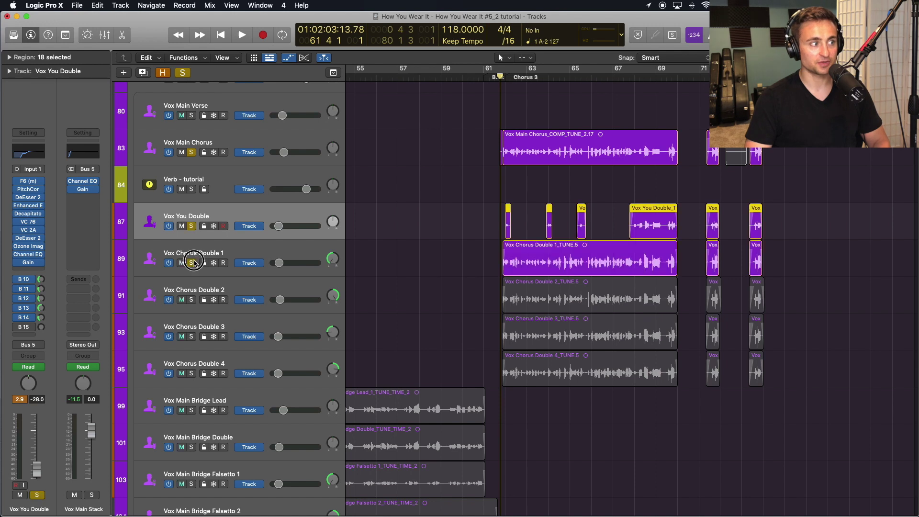
click(200, 290)
- Select Vox You Double together with Vox Chorus Double 1 and 2
click(192, 232)
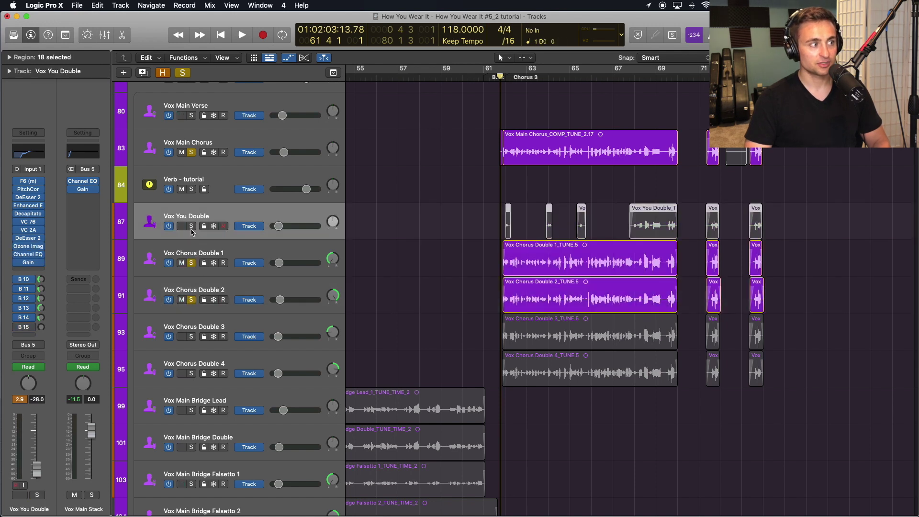
shift+click(195, 285)
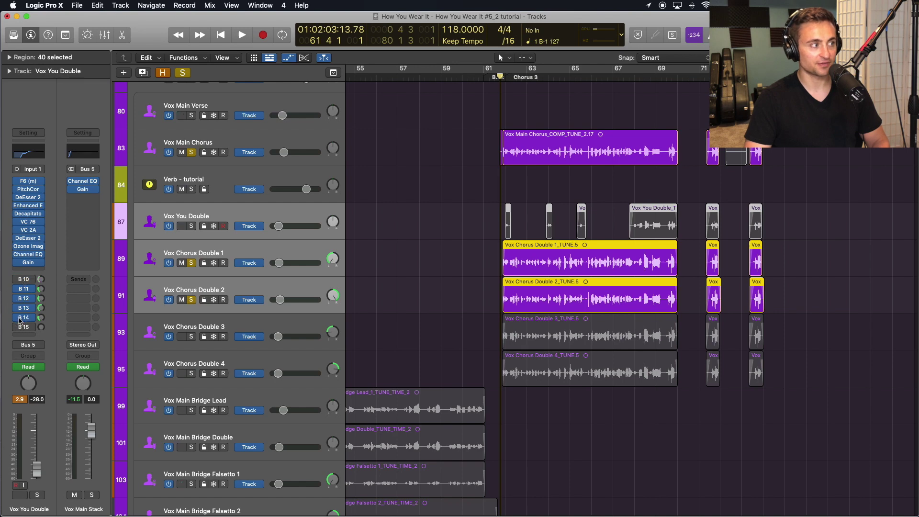
click(20, 288)
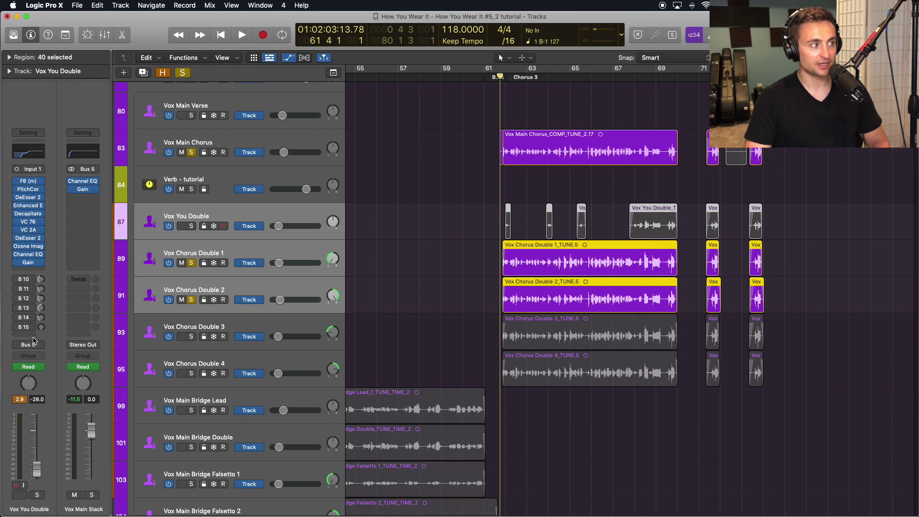
- In the Mixer, send Vox You Double and both Chorus Doubles to Bus 20 and set the send level
key(x)
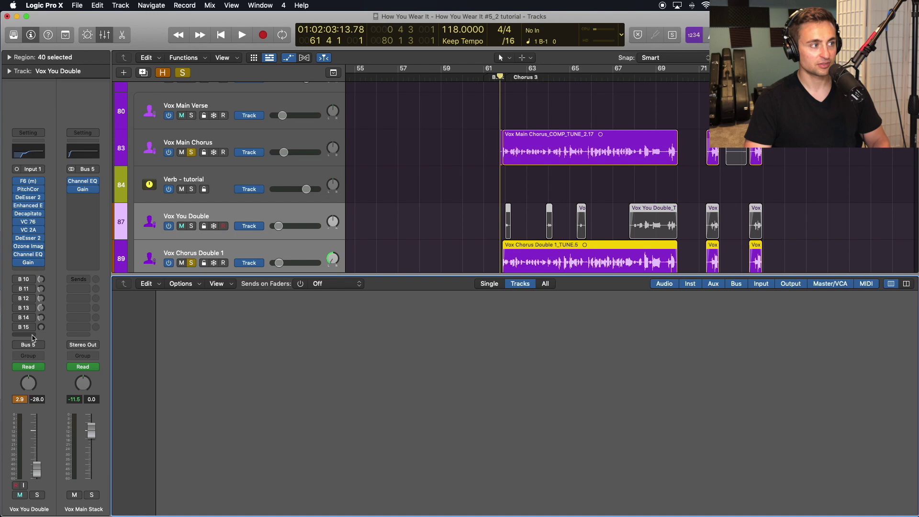
scroll(438, 362, up, 3)
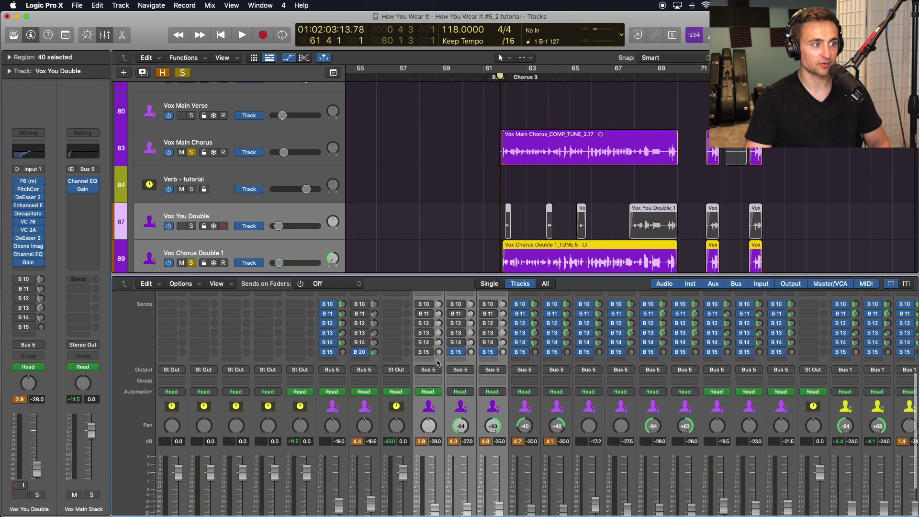
click(451, 353)
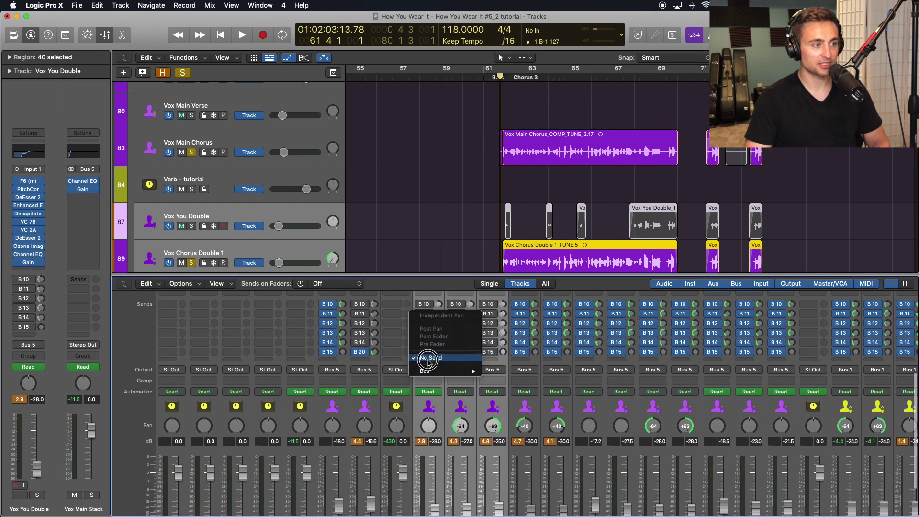
mouse_move(455, 370)
click(546, 372)
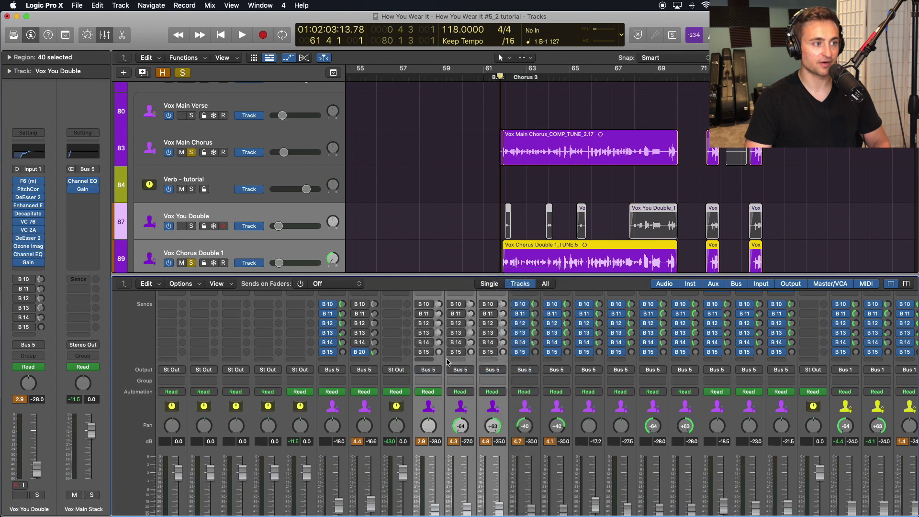
drag(439, 354, 437, 317)
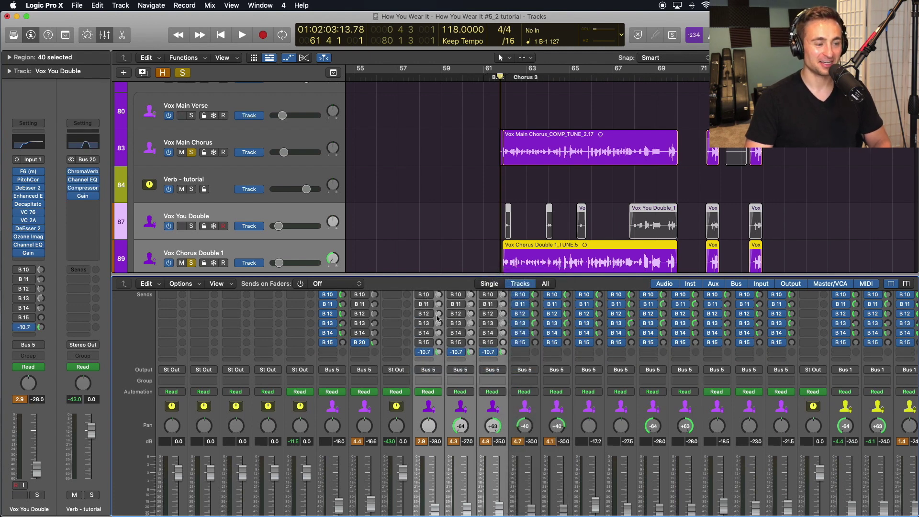
- Check the doubles' Bus 20 reverb sends and show the Vox Main Stack channel they output to
scroll(522, 206, down, 6)
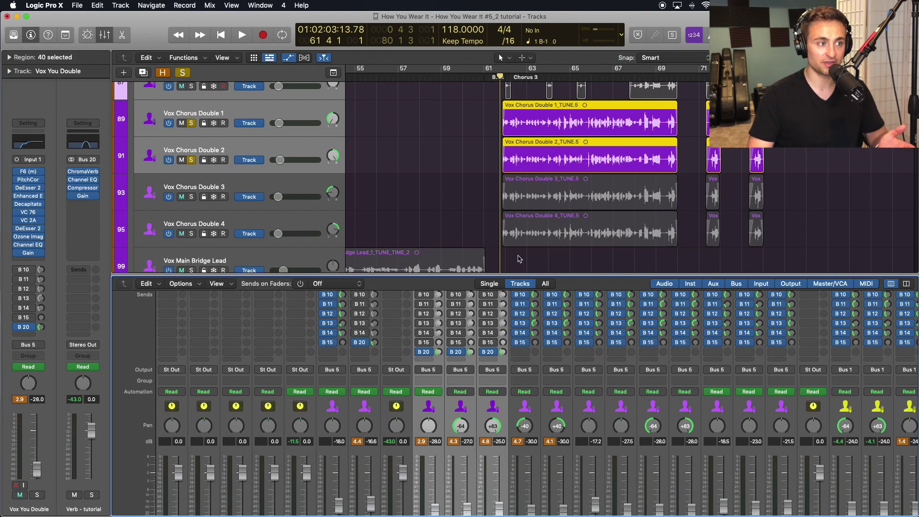
scroll(471, 349, up, 5)
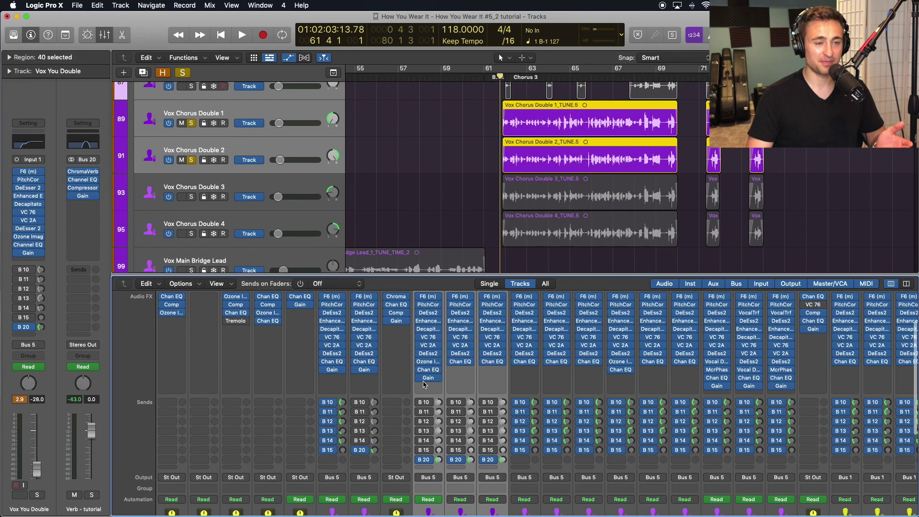
scroll(426, 395, down, 4)
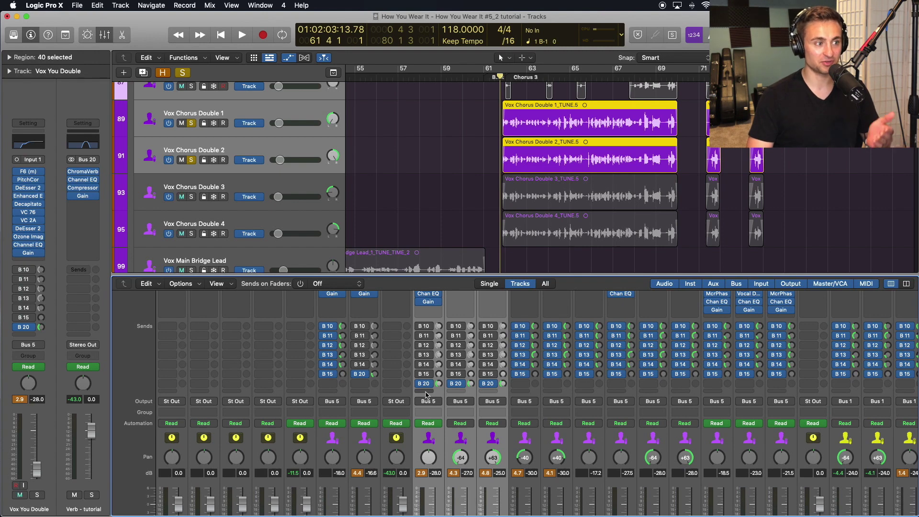
click(425, 385)
click(429, 387)
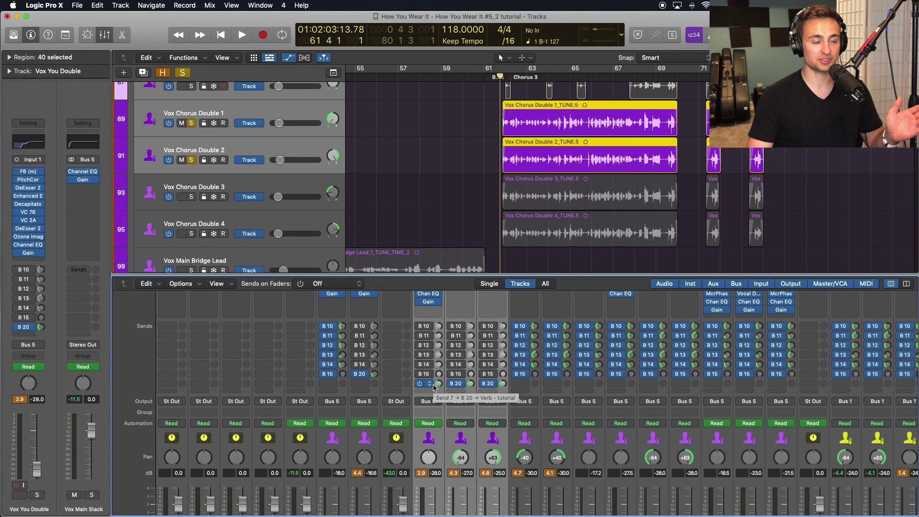
scroll(434, 387, up, 3)
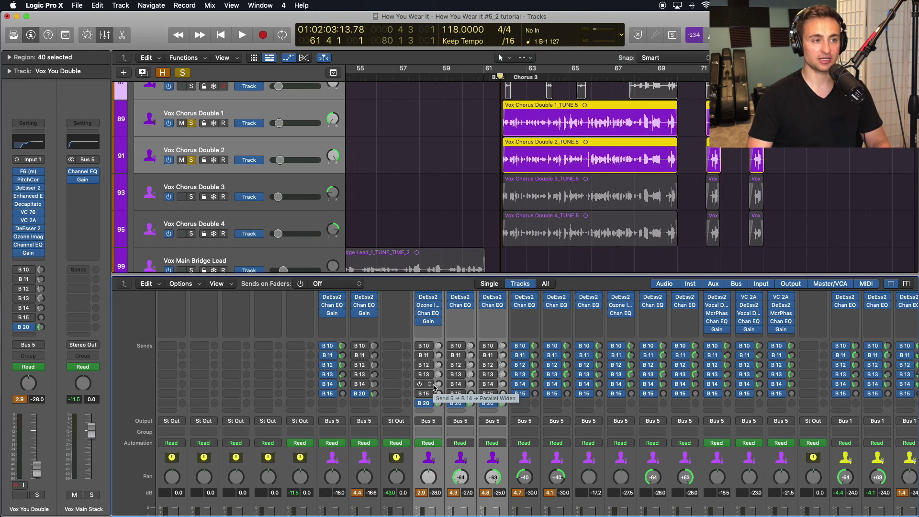
scroll(434, 387, up, 1)
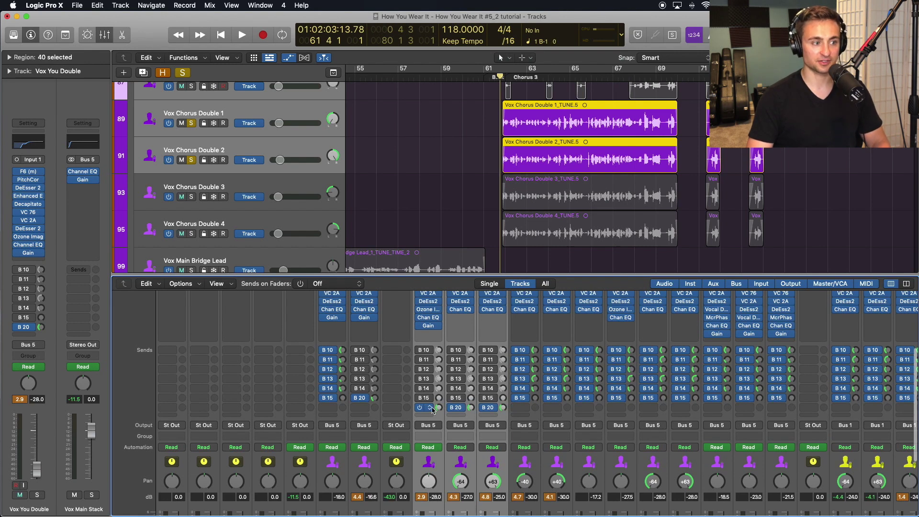
scroll(433, 409, down, 5)
scroll(200, 194, up, 3)
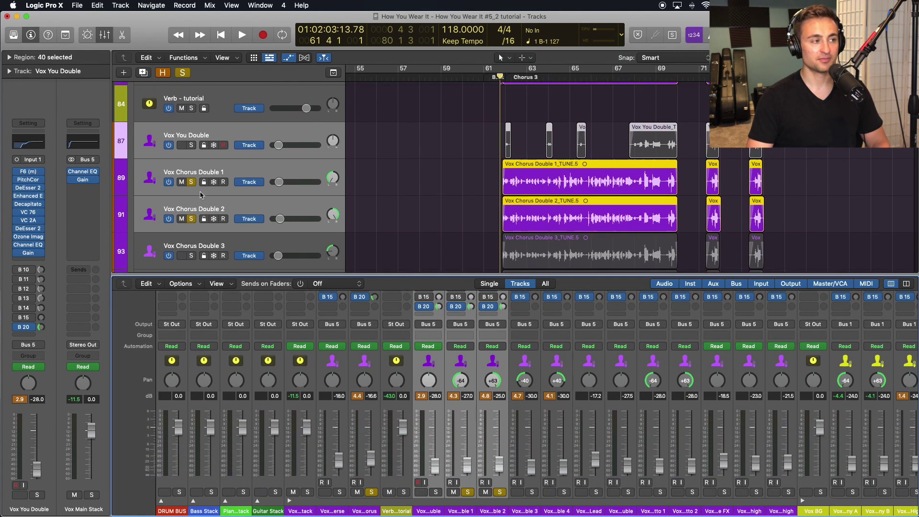
scroll(201, 194, down, 1)
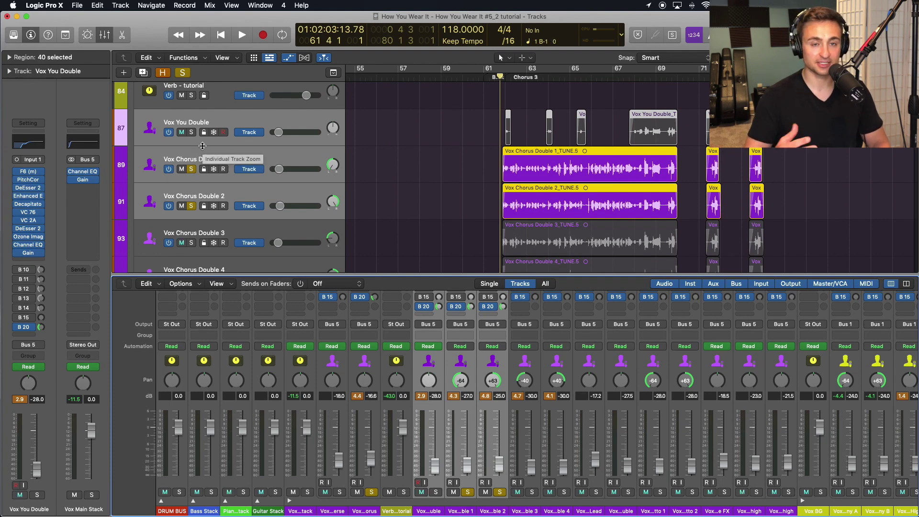
scroll(202, 146, up, 4)
scroll(481, 360, up, 2)
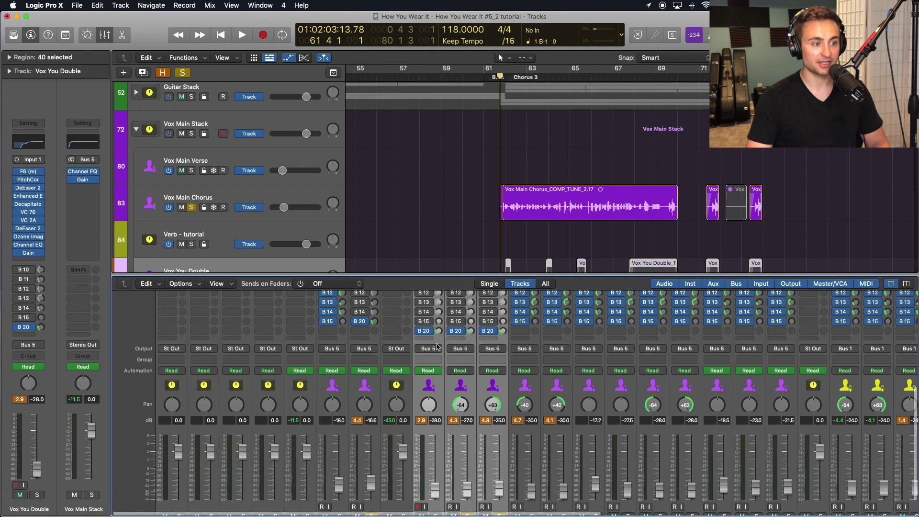
scroll(488, 352, down, 3)
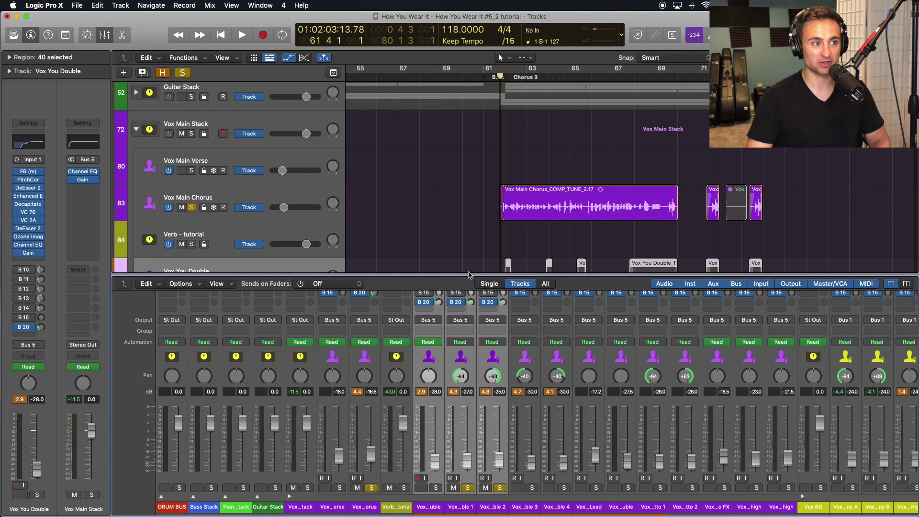
scroll(514, 234, down, 5)
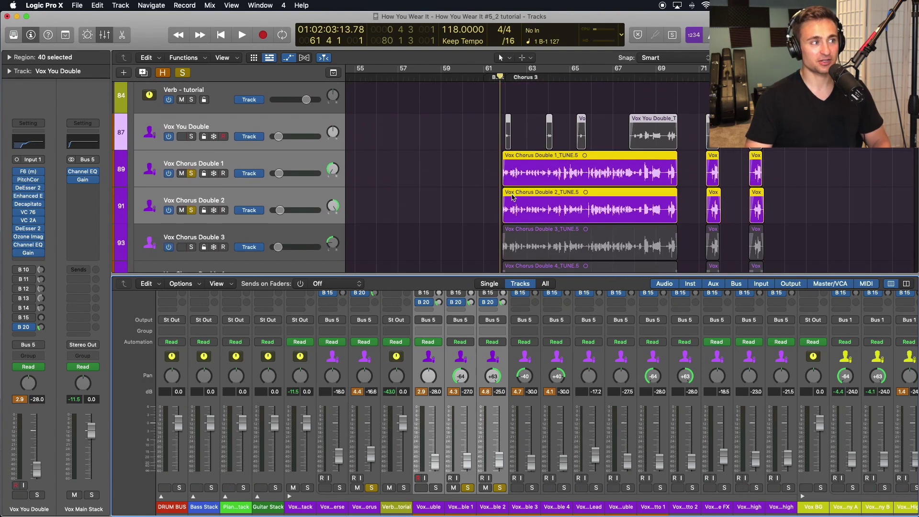
scroll(512, 197, down, 1)
click(502, 77)
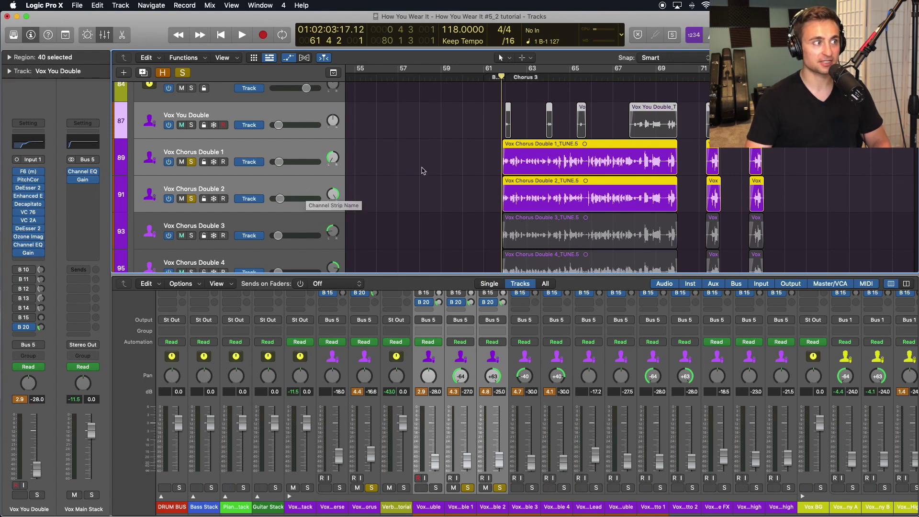
- Select the Vox You Double regions and start playback of the chorus
scroll(305, 158, up, 3)
click(199, 152)
scroll(201, 156, up, 5)
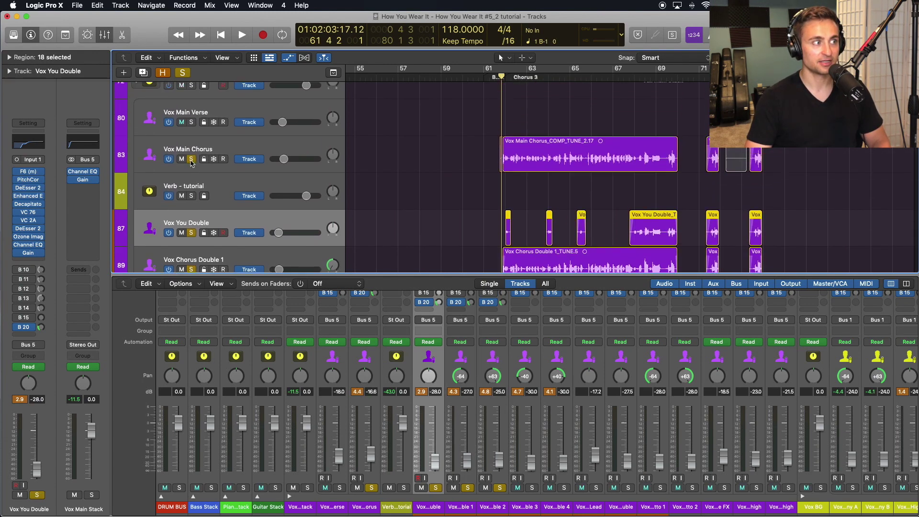
scroll(210, 159, down, 4)
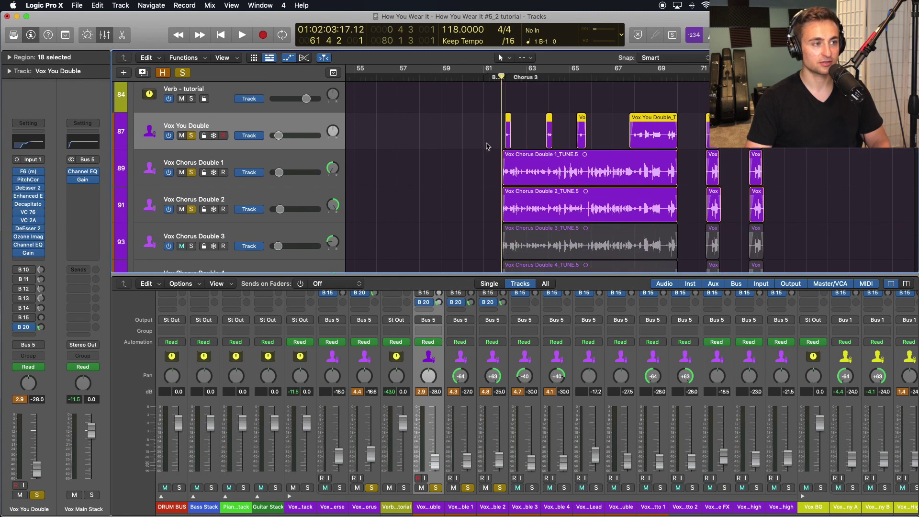
key(space)
- Briefly solo Vox Chorus Double 3, then unsolo it, select Double 2 and stop playback
click(191, 247)
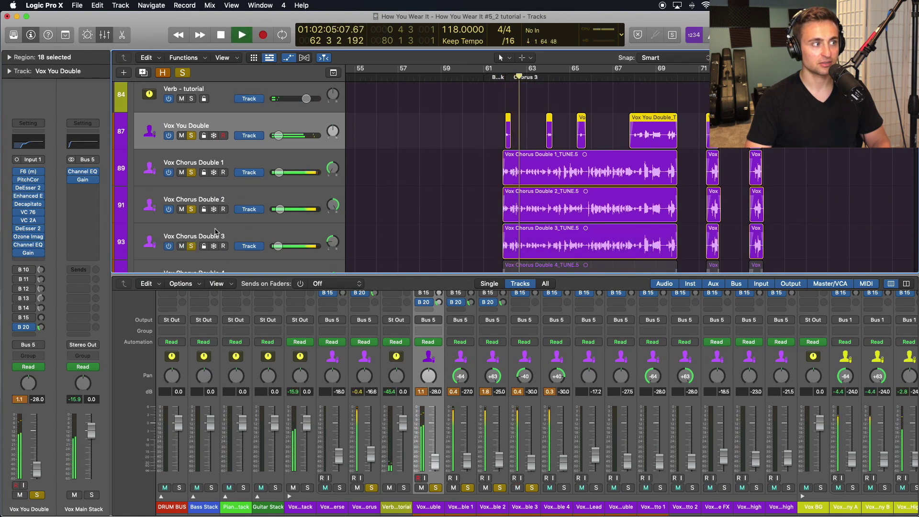
scroll(215, 232, down, 2)
click(213, 188)
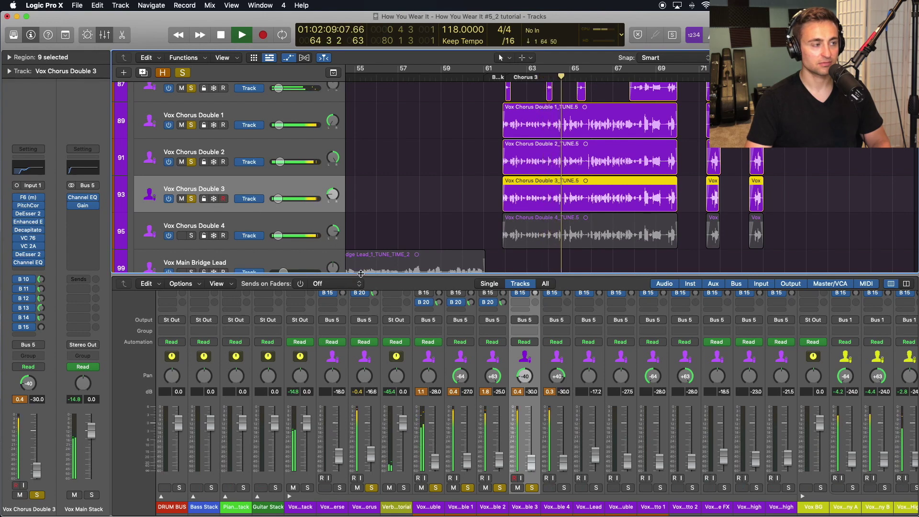
click(191, 198)
scroll(223, 216, up, 2)
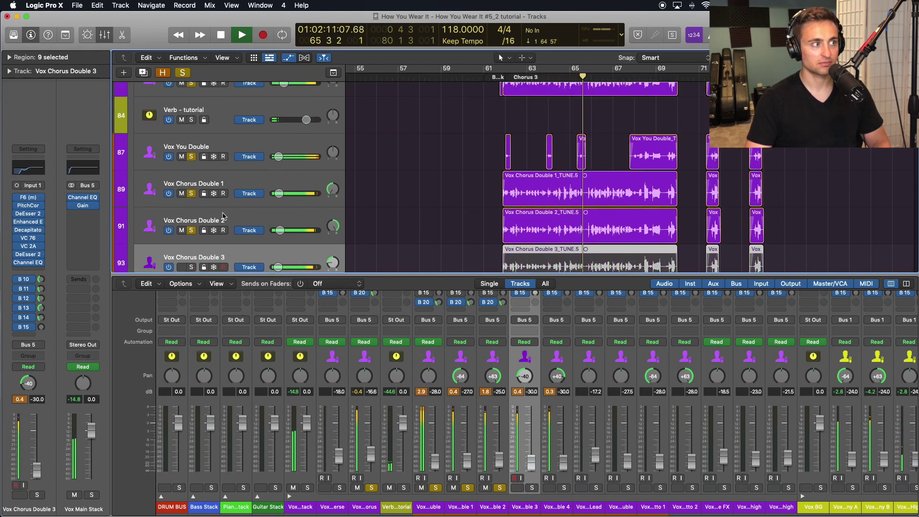
click(222, 216)
key(space)
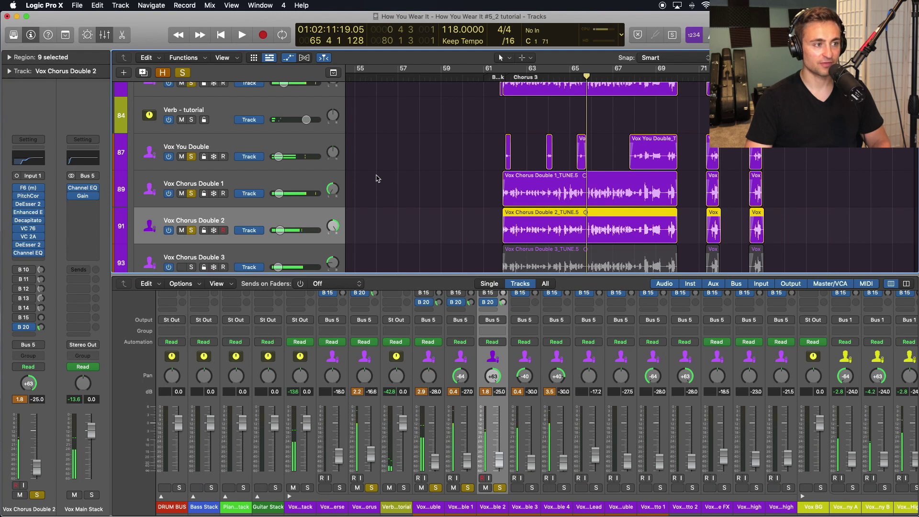
- Return the playhead to bar 61
scroll(473, 215, down, 2)
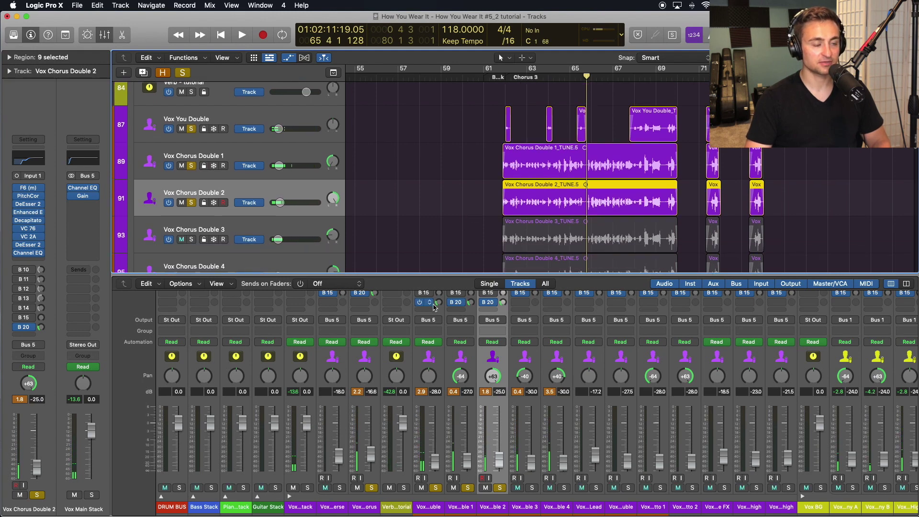
click(429, 302)
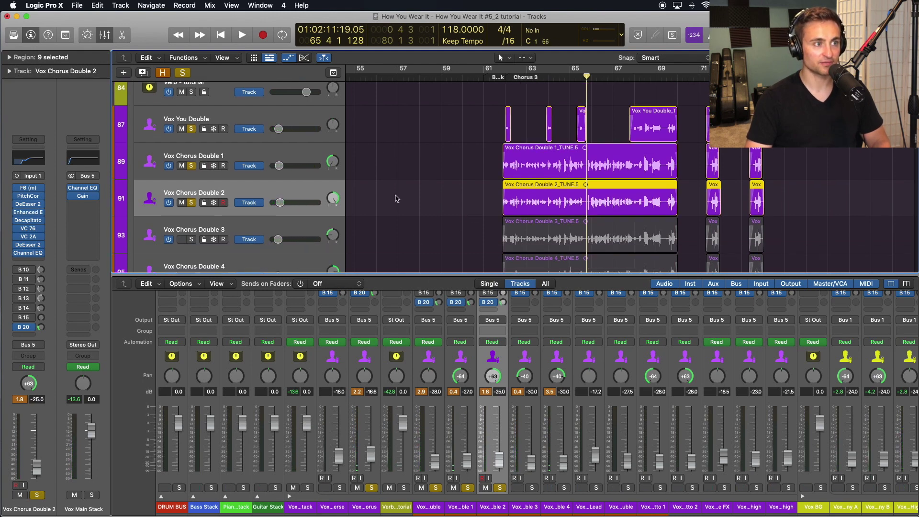
scroll(397, 198, up, 2)
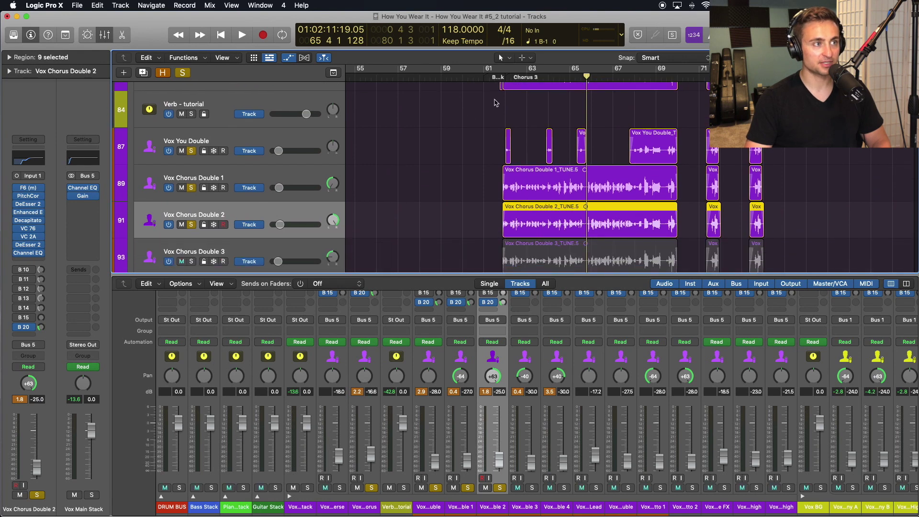
click(493, 79)
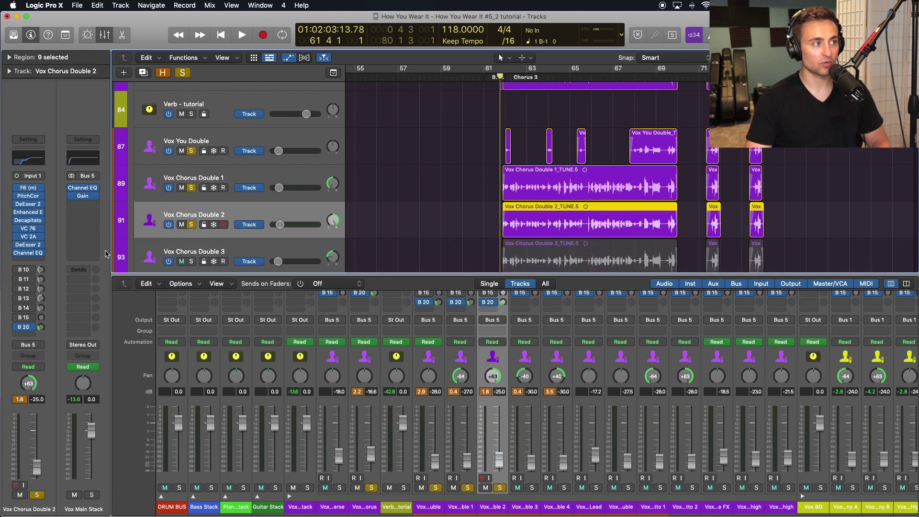
- Show the Verb - tutorial channel from the B 20 send and ride its fader to -0.1 dB during playback
scroll(186, 215, up, 1)
scroll(186, 215, down, 1)
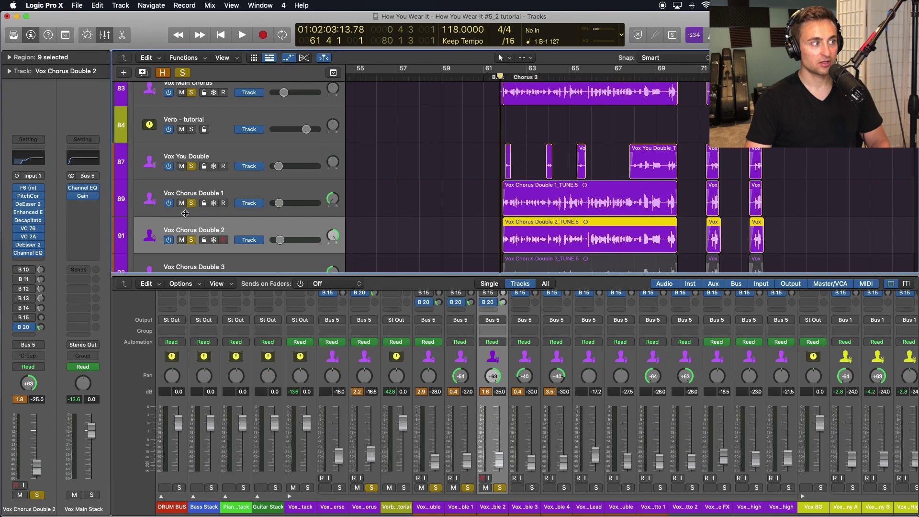
click(29, 330)
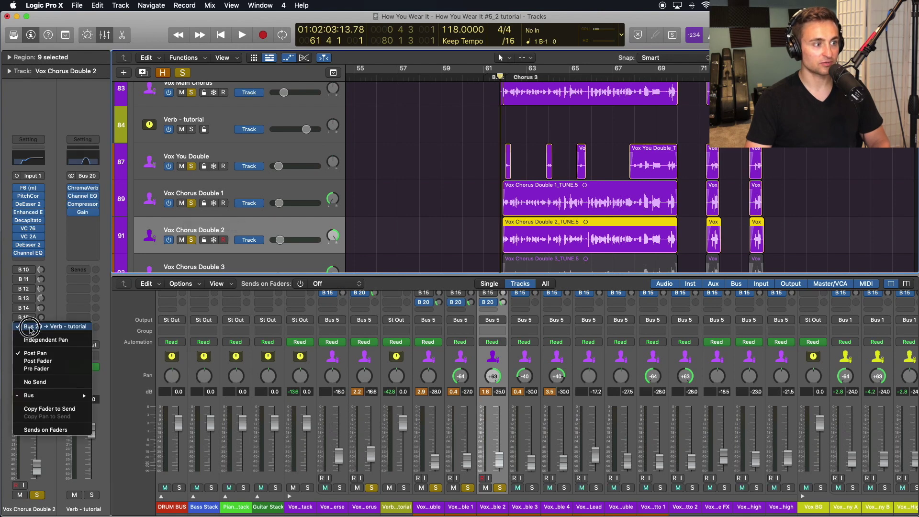
click(30, 327)
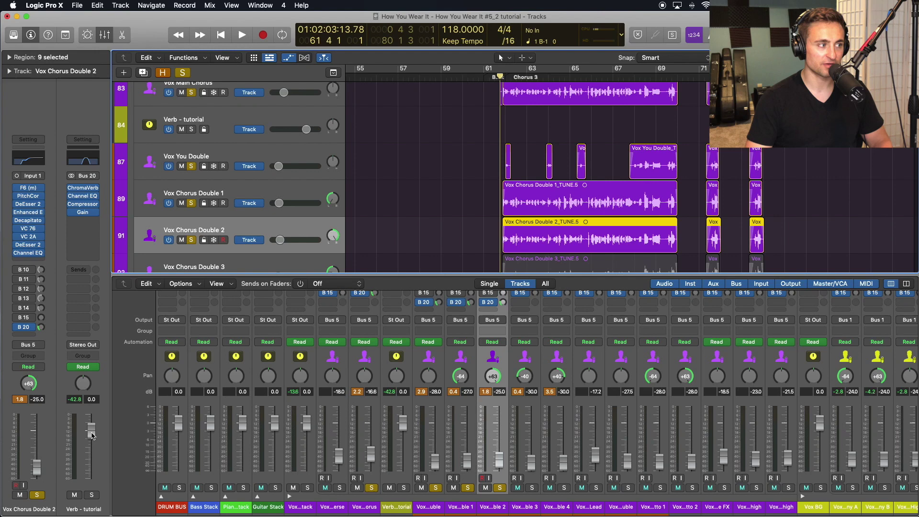
key(space)
click(91, 432)
mouse_move(91, 433)
mouse_down()
mouse_move(91, 424)
mouse_move(91, 440)
mouse_move(92, 399)
mouse_move(93, 514)
mouse_move(93, 435)
mouse_up()
- Stop playback and Option-click the Verb - tutorial fader back to 0.0 dB
key(space)
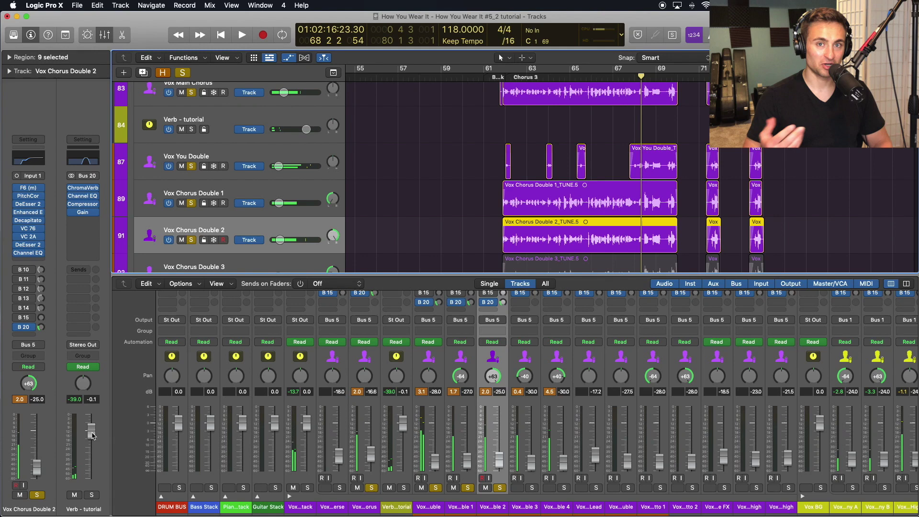
alt+click(92, 435)
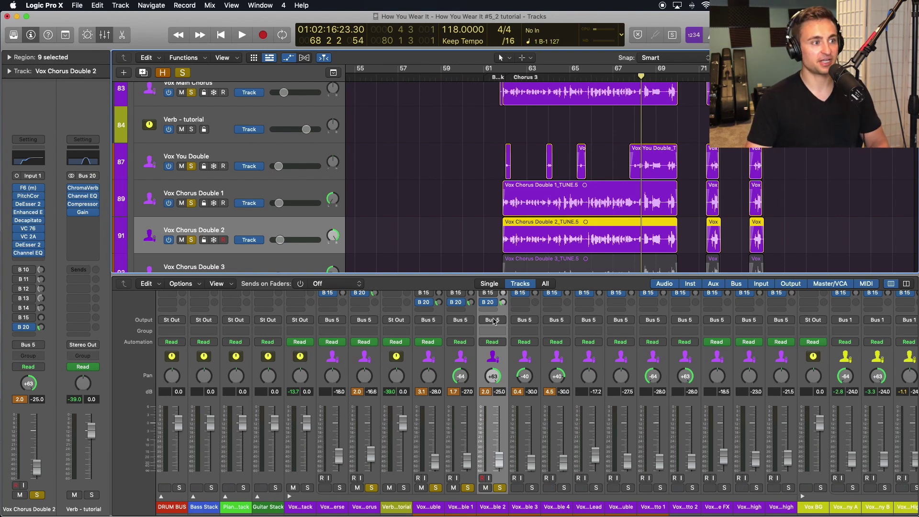
scroll(493, 321, up, 5)
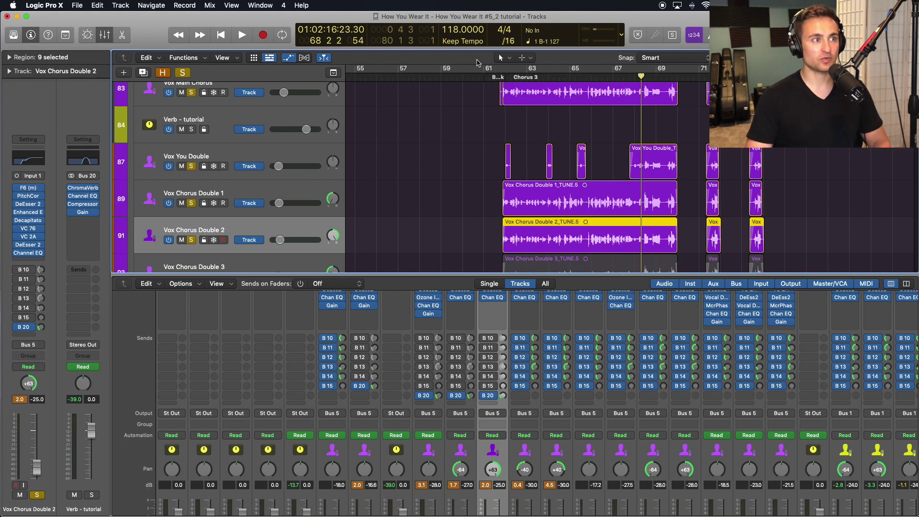
- Place the playhead at the start of Chorus 3, then nudge it back to bar 61 beat 3
click(501, 78)
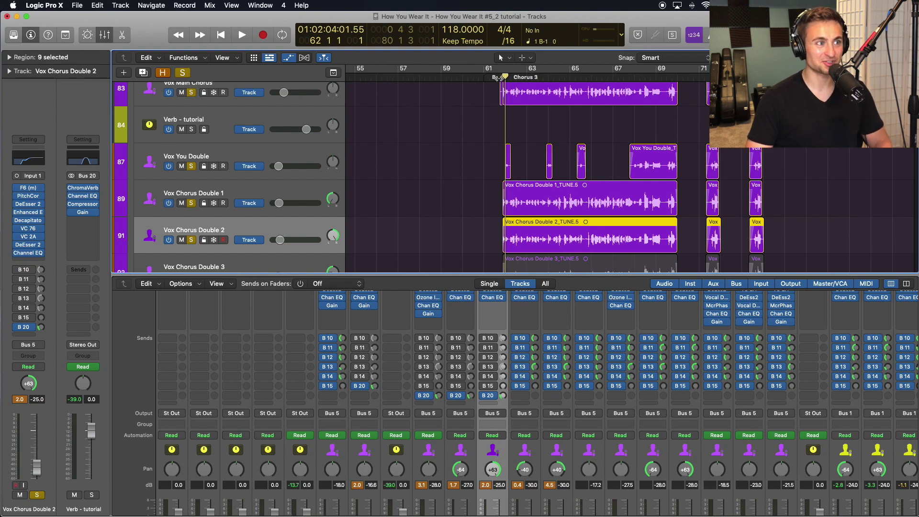
click(494, 78)
scroll(495, 78, up, 1)
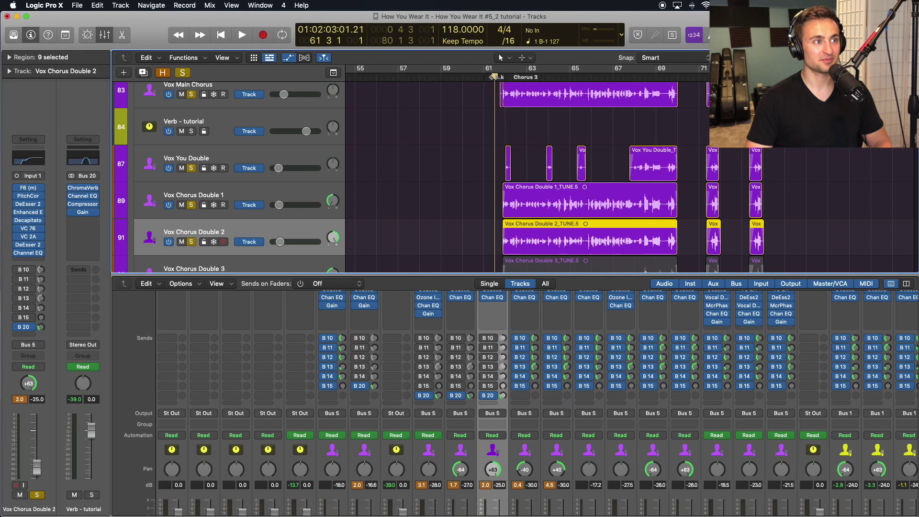